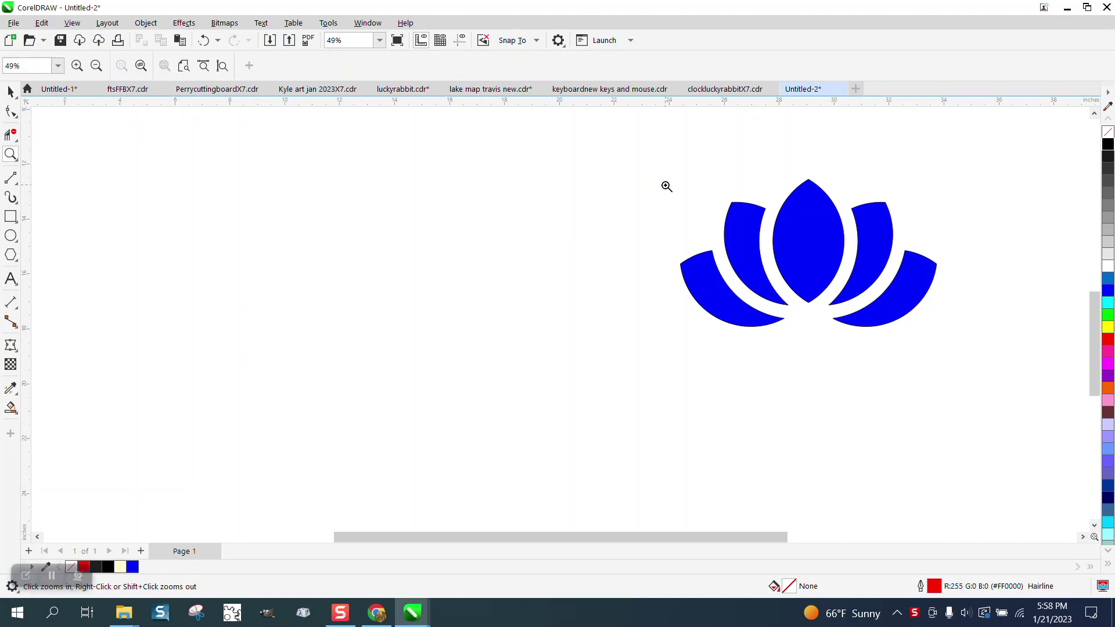
# - Draw a circle left of the lotus and place an overlapping copy to its right
pyautogui.moveTo(668, 179); pyautogui.dragTo(975, 357)
pyautogui.scroll(-3, 564, 276)
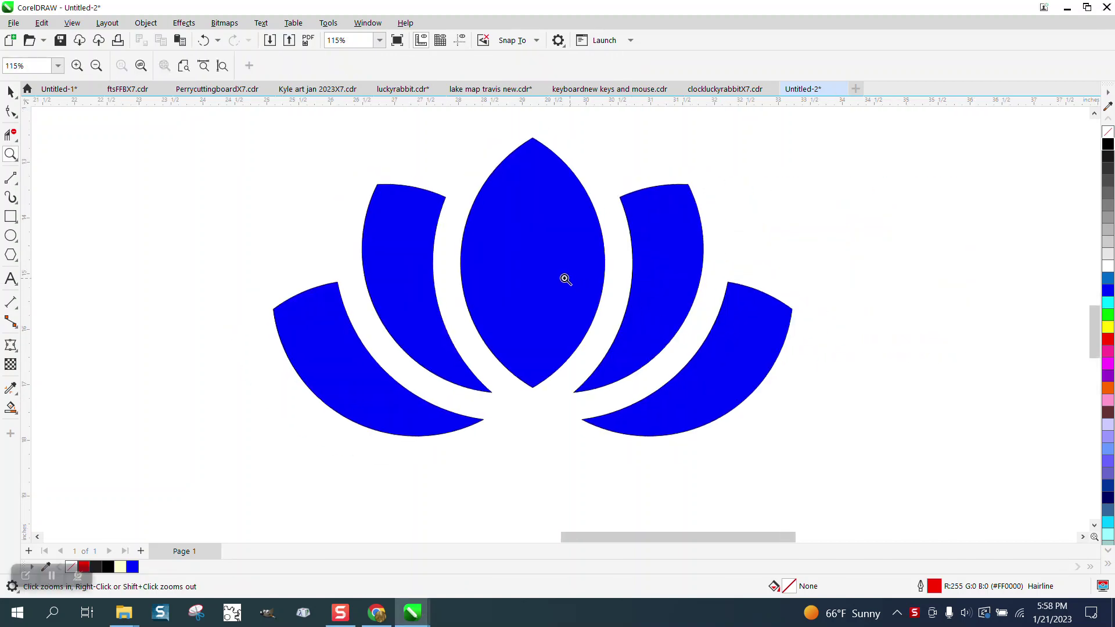
pyautogui.scroll(-1, 562, 274)
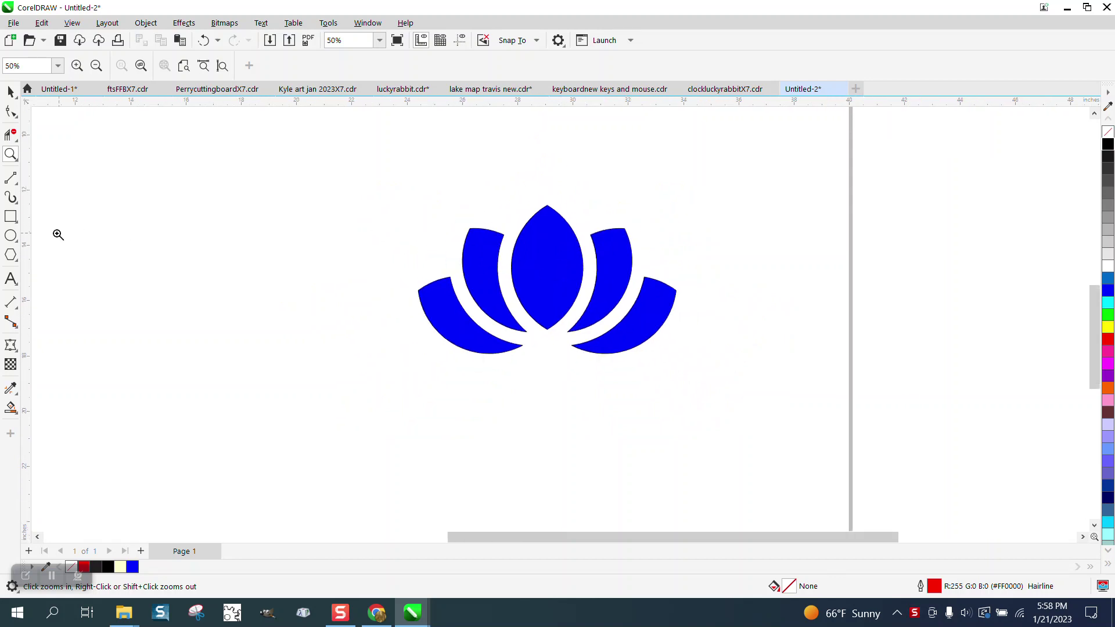
pyautogui.click(12, 237)
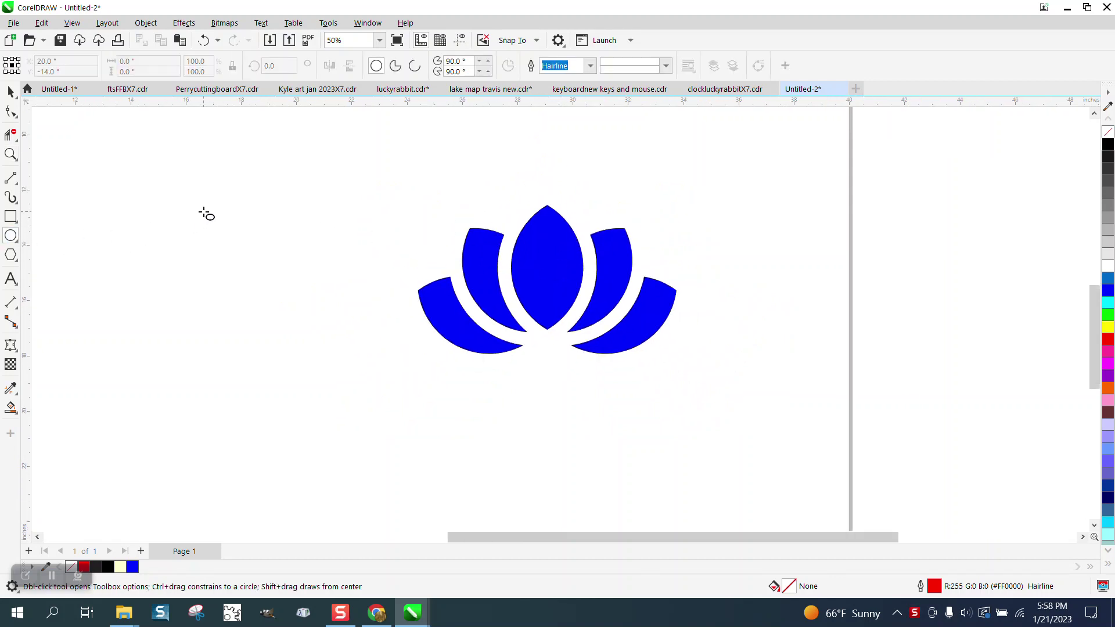
pyautogui.moveTo(295, 211); pyautogui.dragTo(166, 341)
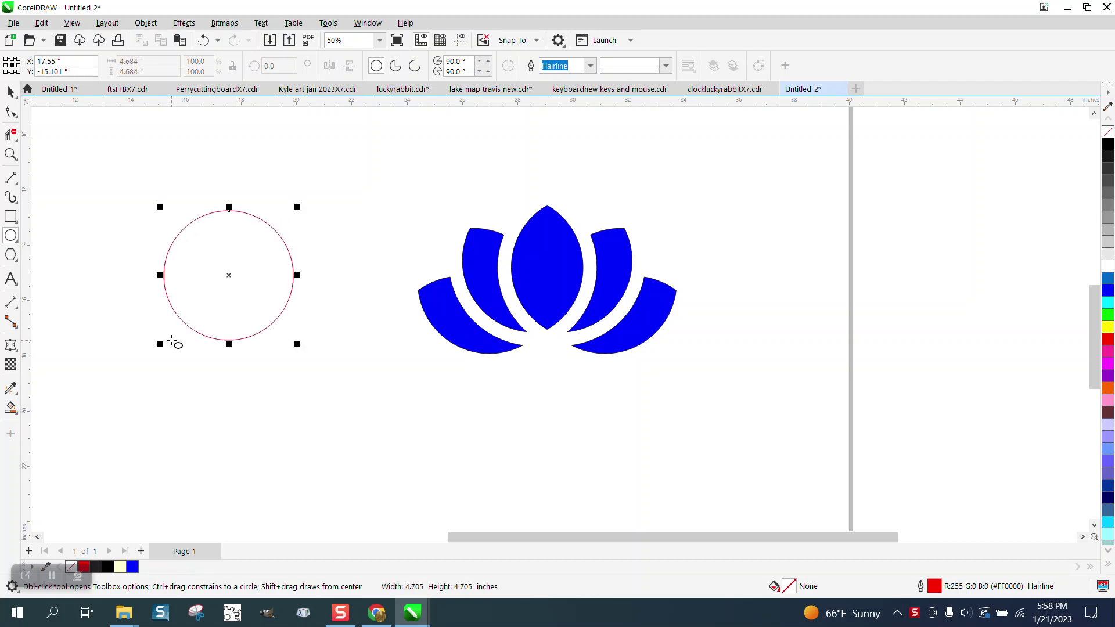
pyautogui.click(10, 94)
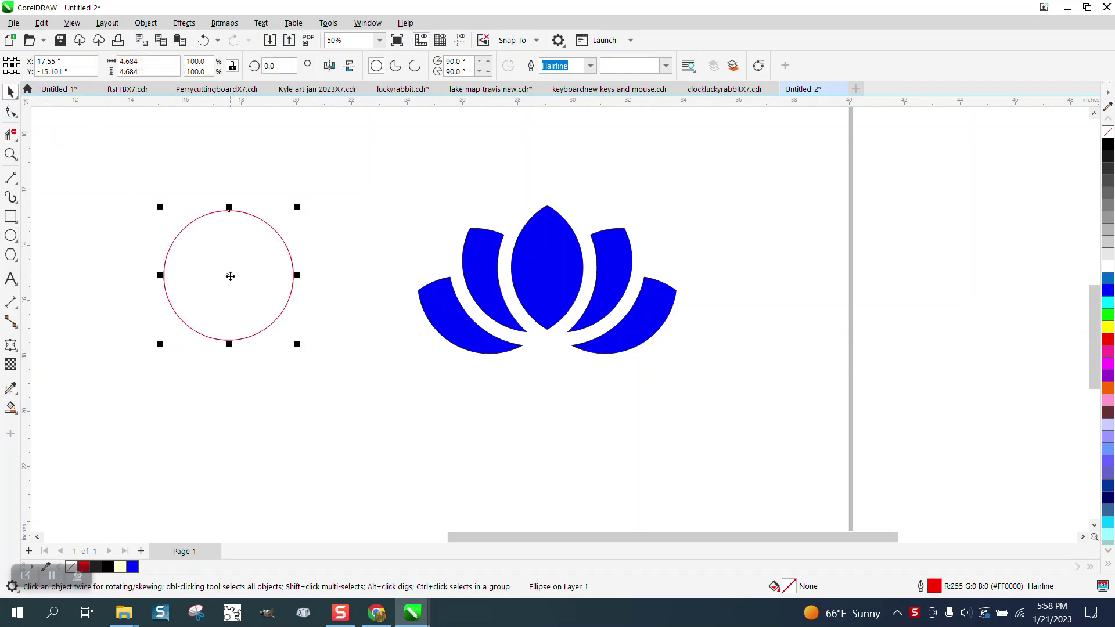
pyautogui.moveTo(232, 275); pyautogui.dragTo(293, 275)
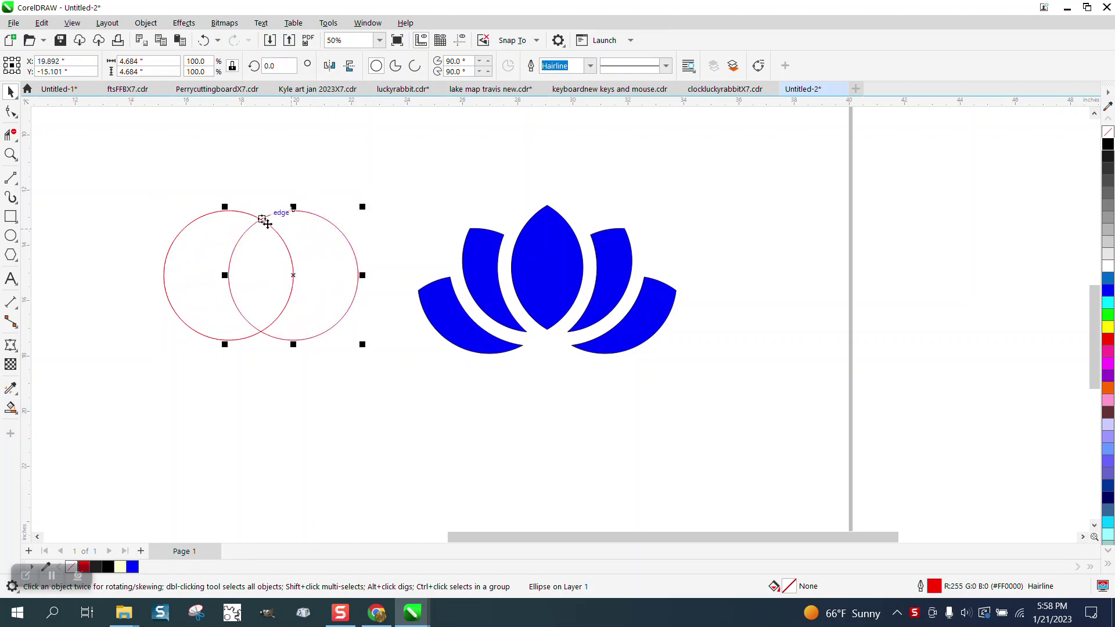
# - Smart Fill the circles' lens-shaped overlap, nudge it left, and delete both circles
pyautogui.click(17, 409)
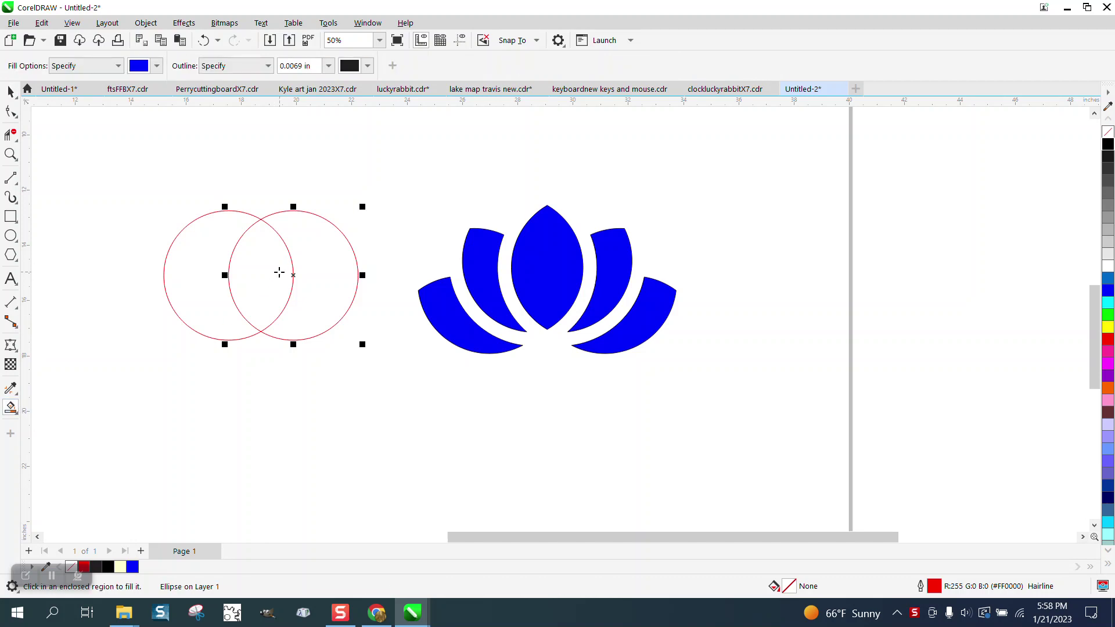
pyautogui.click(278, 272)
pyautogui.press('space')
pyautogui.scroll(-1, 536, 259)
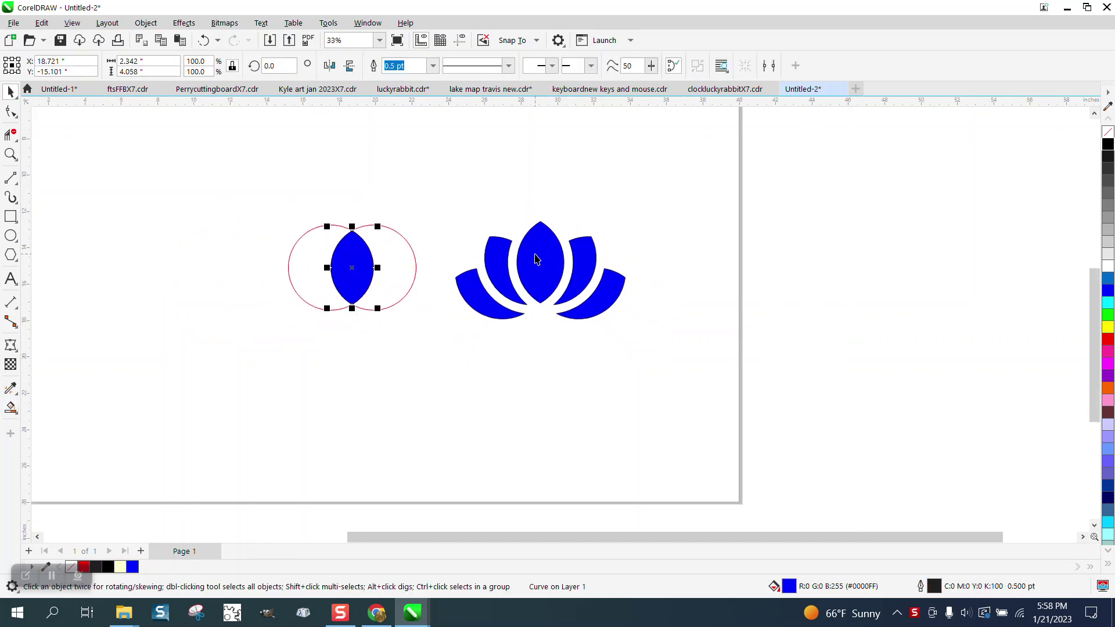
pyautogui.press('Left')
pyautogui.press('Left')
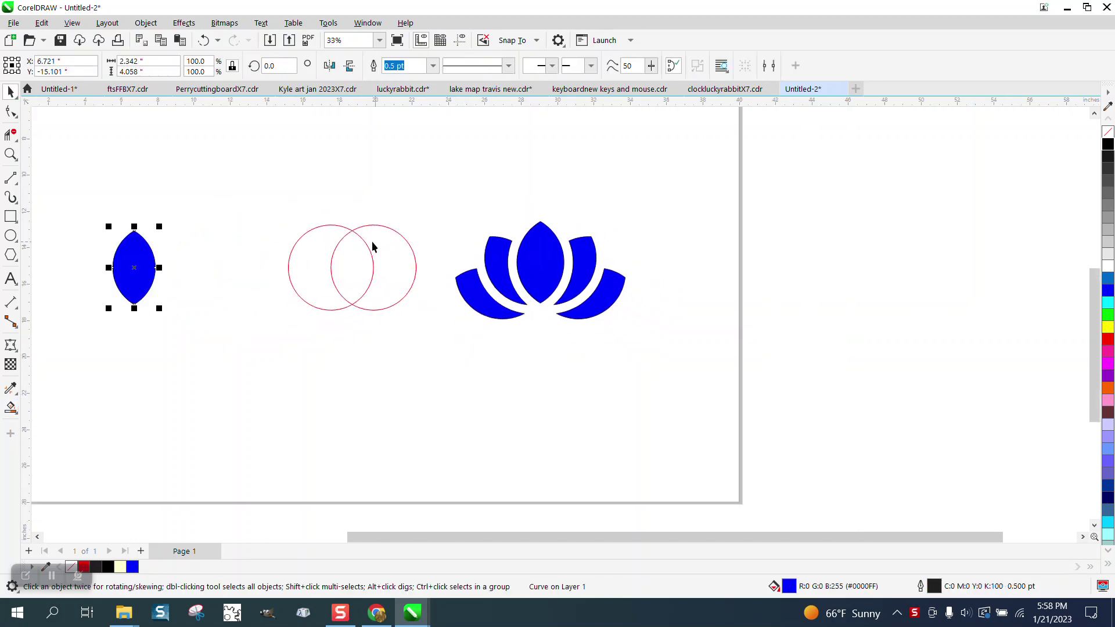
pyautogui.moveTo(274, 219); pyautogui.dragTo(430, 318)
pyautogui.press('Delete')
# - Position the lens at X 20, Y -14 and set its fill to none
pyautogui.click(143, 272)
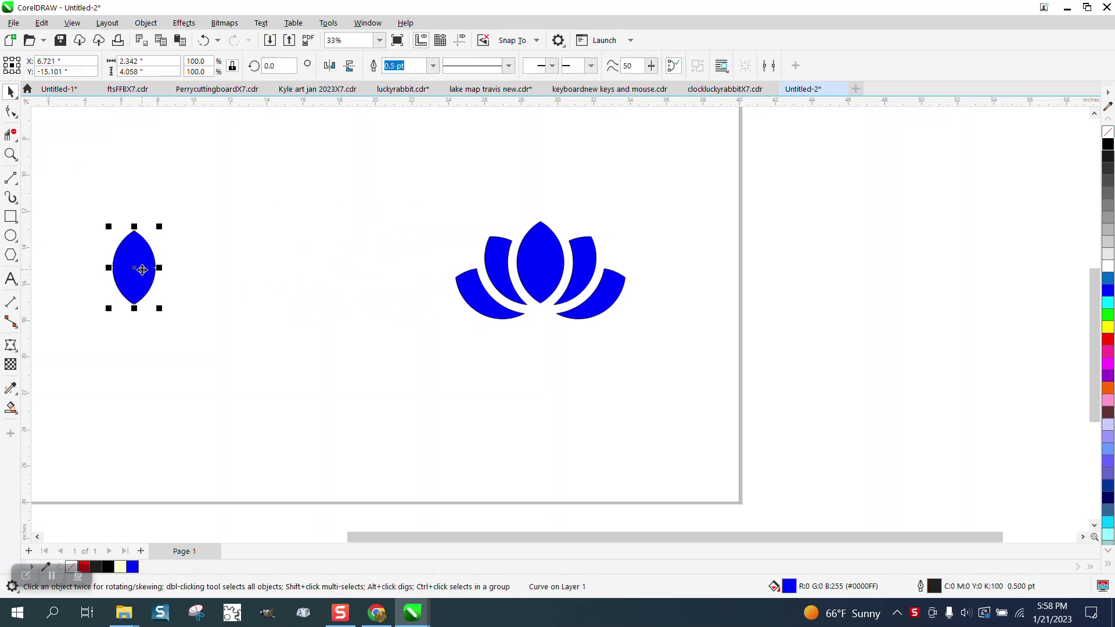
pyautogui.hotkey('ctrl', 'z')
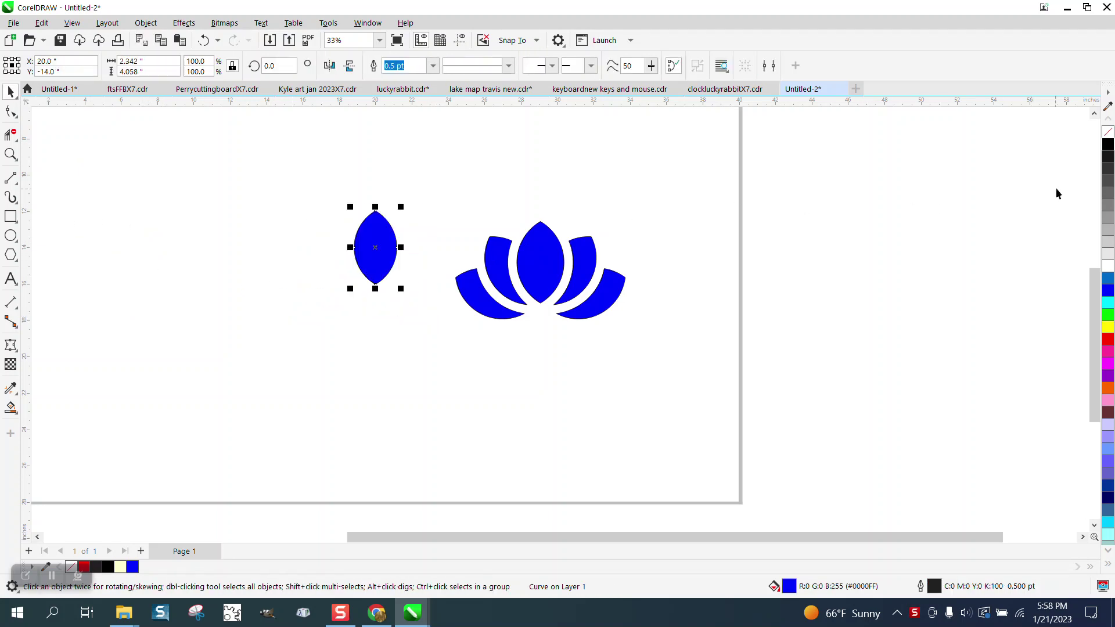
pyautogui.click(1107, 132)
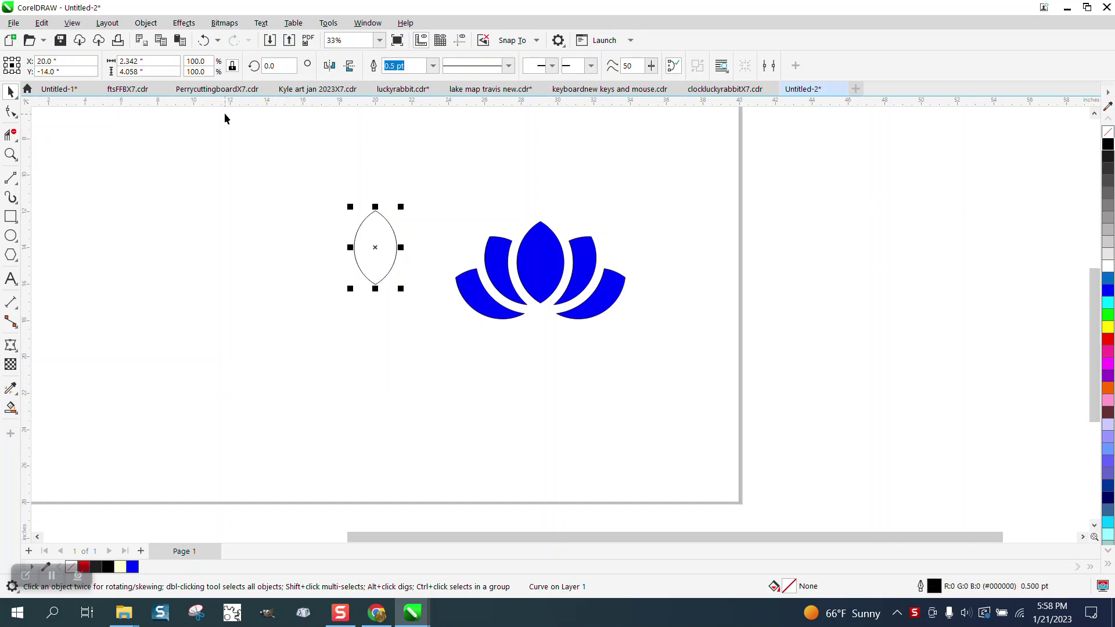
# - Apply a one-step 0.5" outside contour around the petal using rounded corners
pyautogui.click(183, 23)
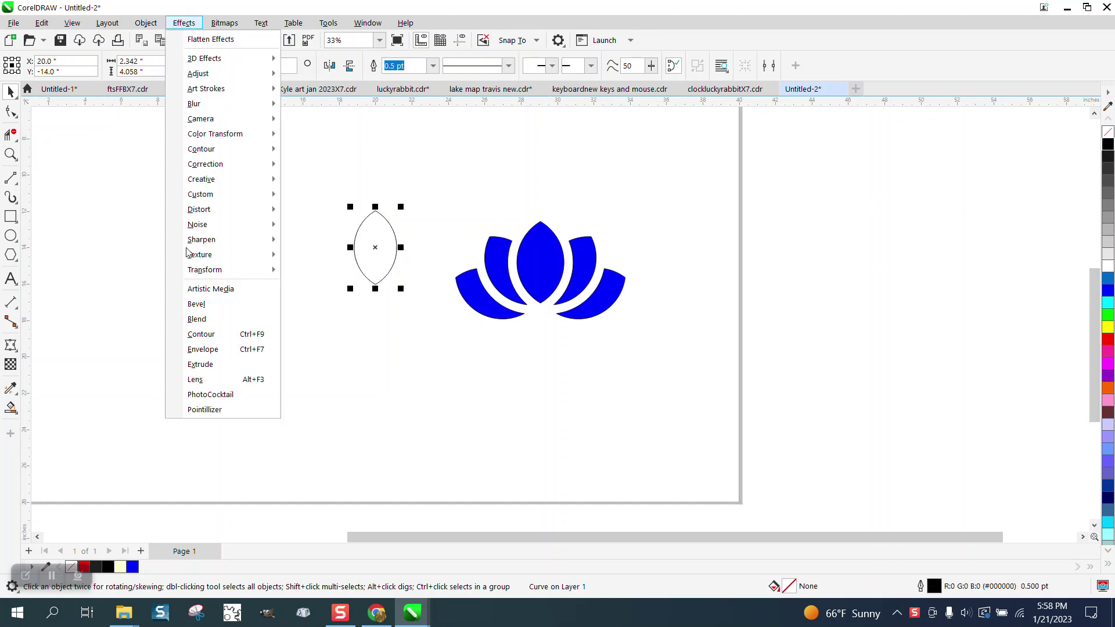
pyautogui.click(201, 333)
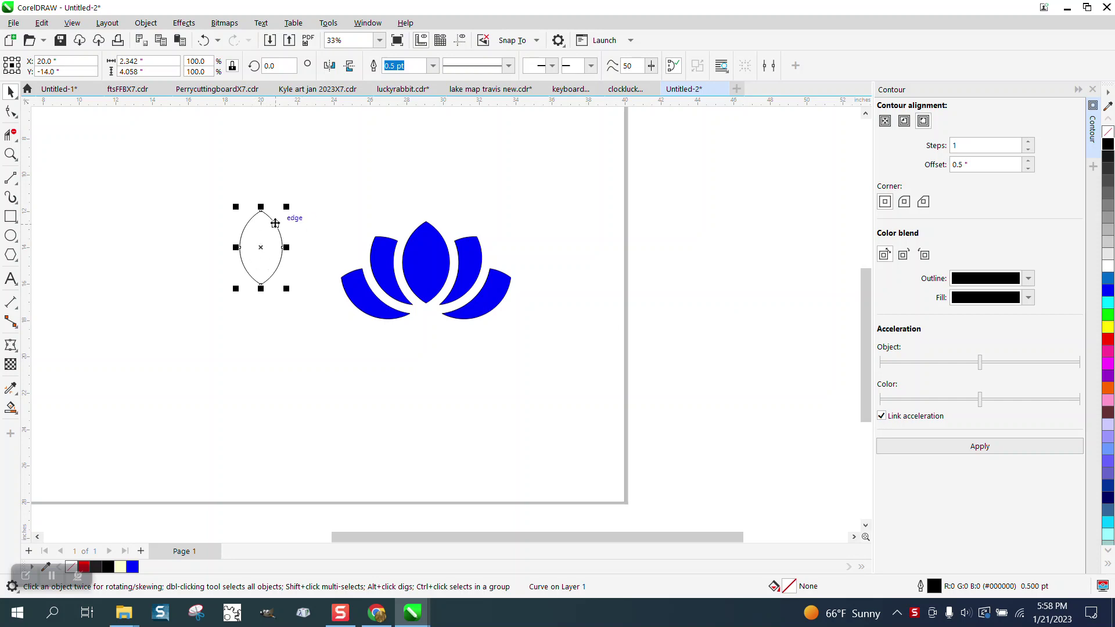
pyautogui.click(11, 154)
pyautogui.moveTo(168, 173); pyautogui.dragTo(418, 356)
pyautogui.press('space')
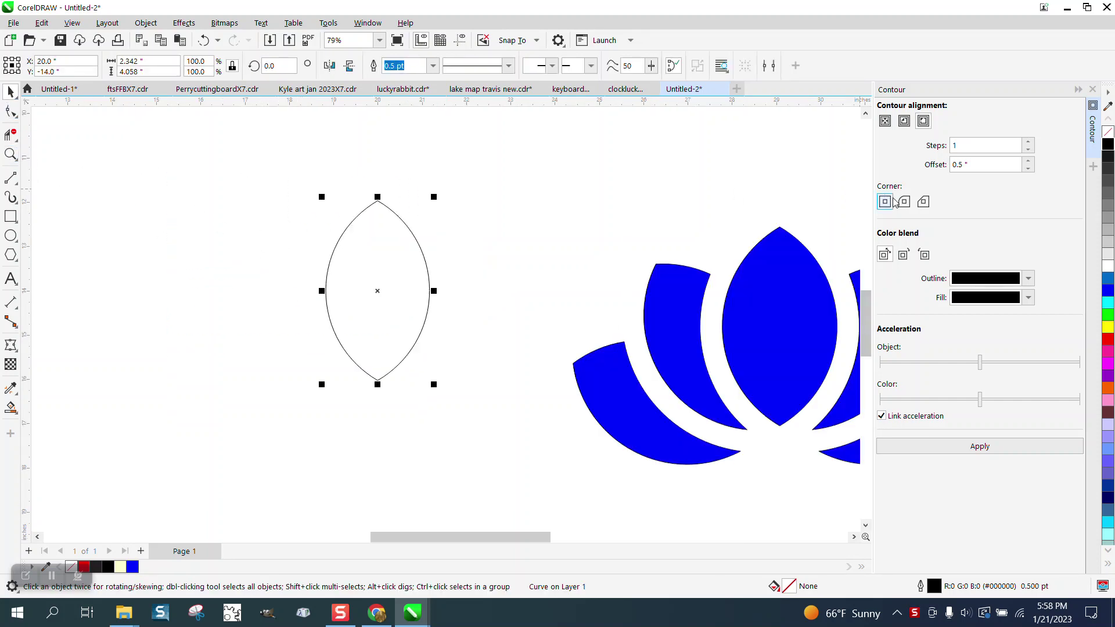
pyautogui.click(904, 201)
pyautogui.click(980, 444)
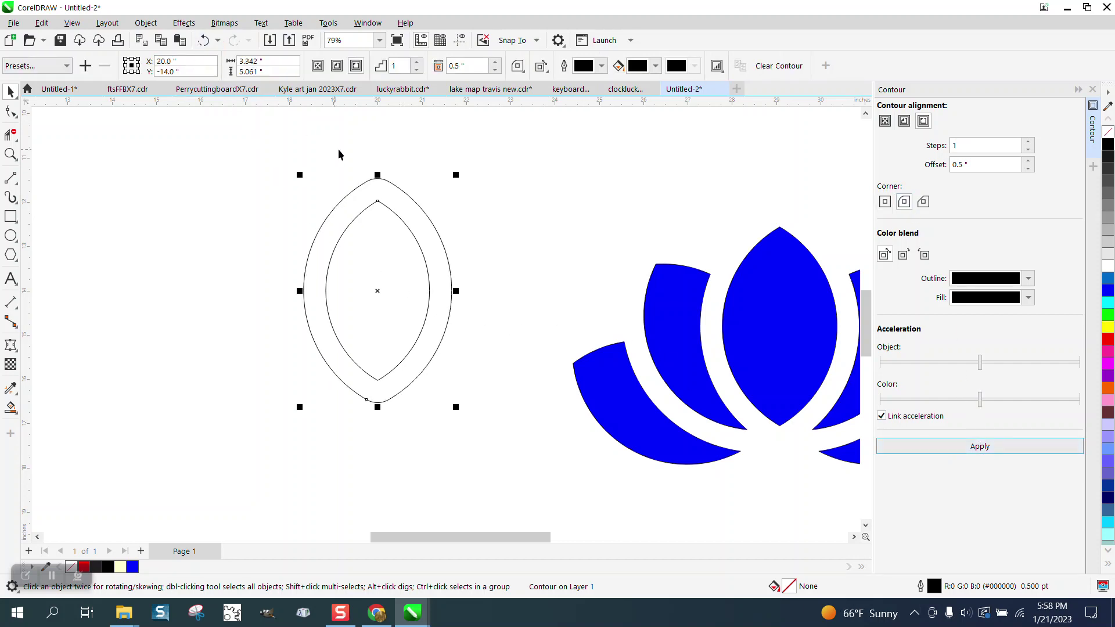
# - Undo the rounded contour and reapply it with sharp mitered corners
pyautogui.click(204, 40)
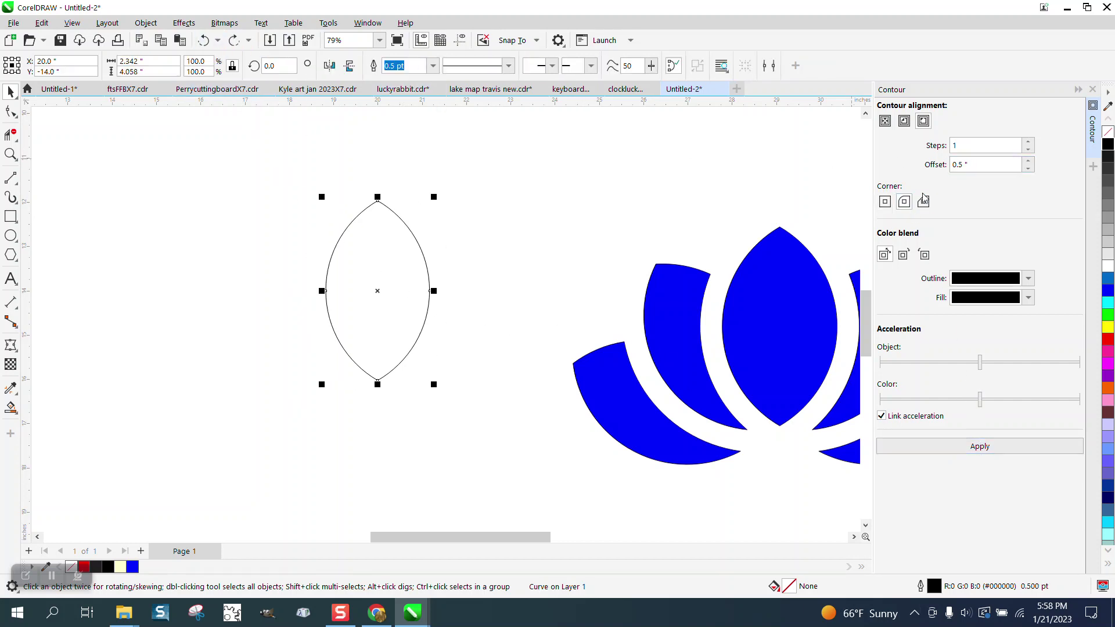
pyautogui.click(884, 202)
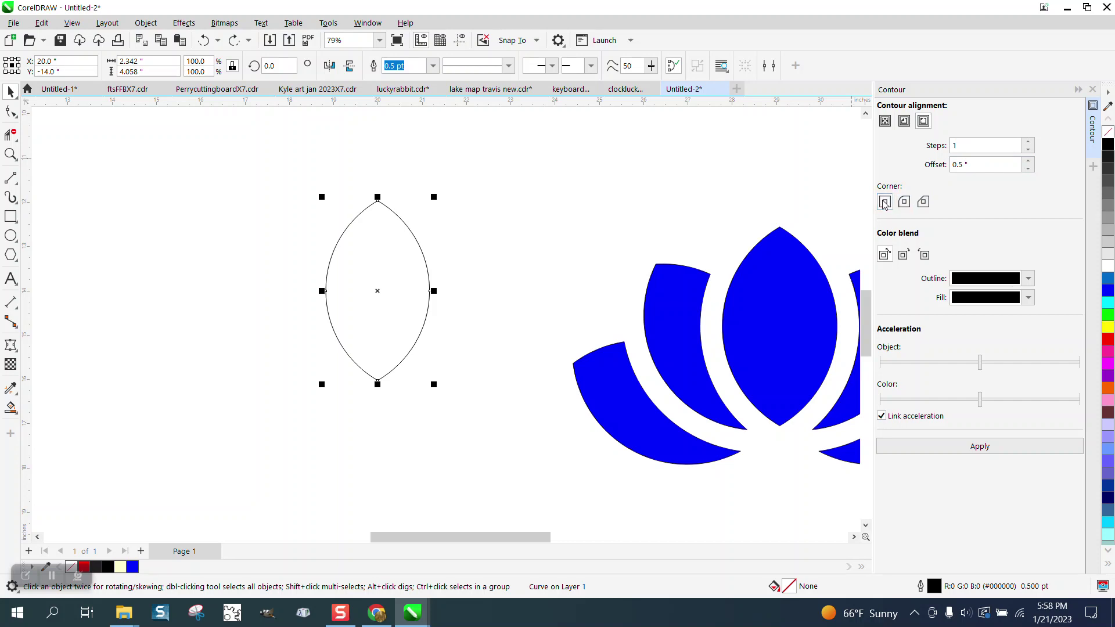
pyautogui.click(971, 445)
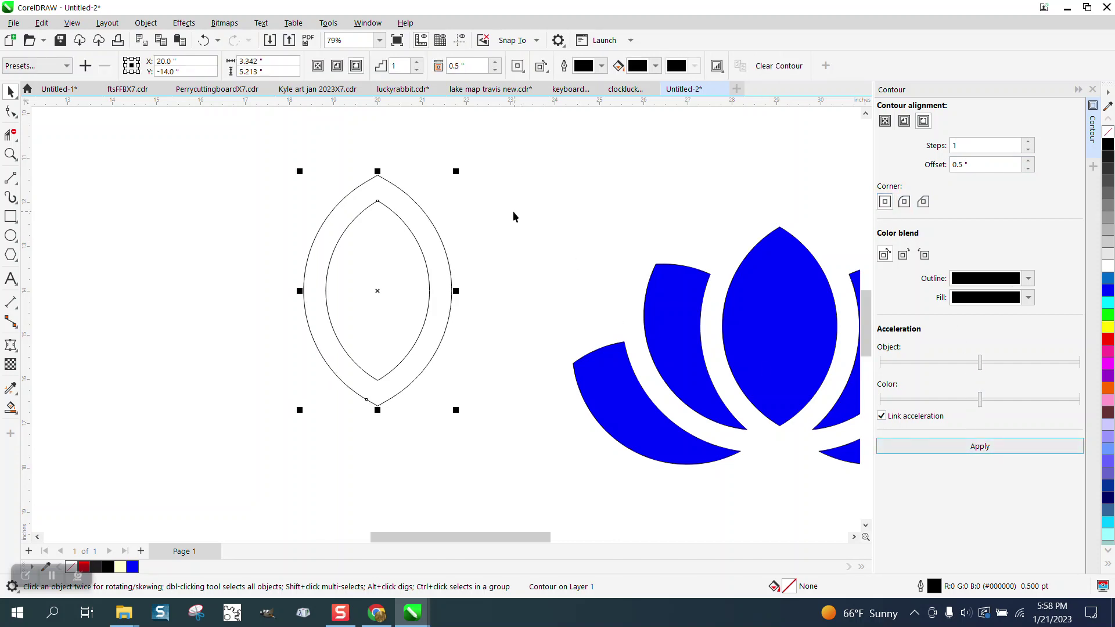
pyautogui.click(146, 22)
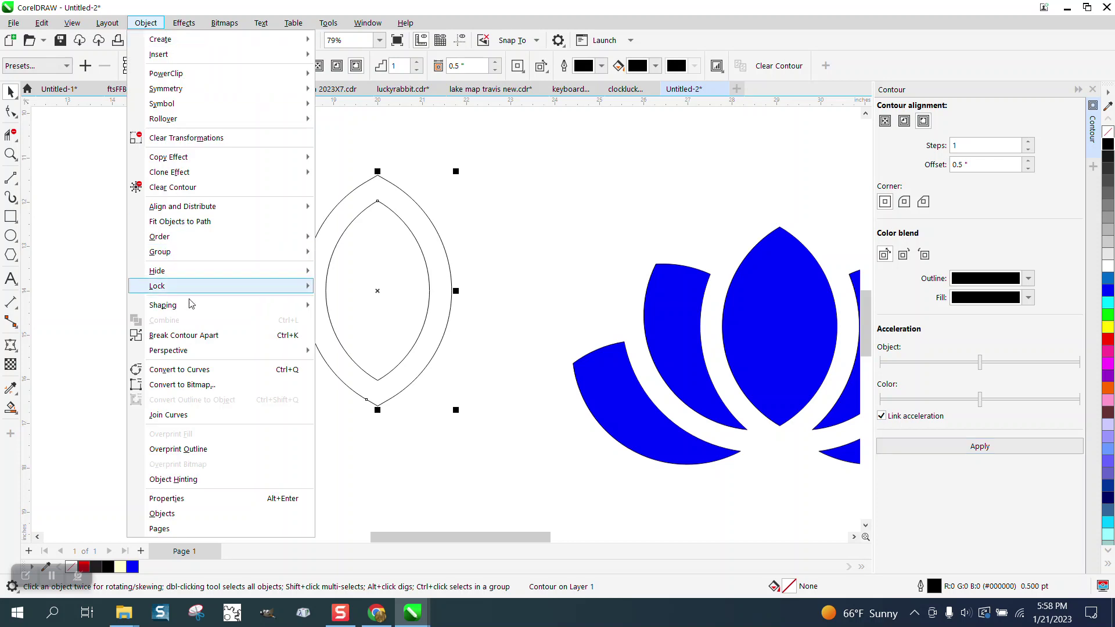
# - Break the contour apart and fan two rotated copies of the petal pair around its bottom point
pyautogui.click(174, 336)
pyautogui.moveTo(282, 150); pyautogui.dragTo(496, 442)
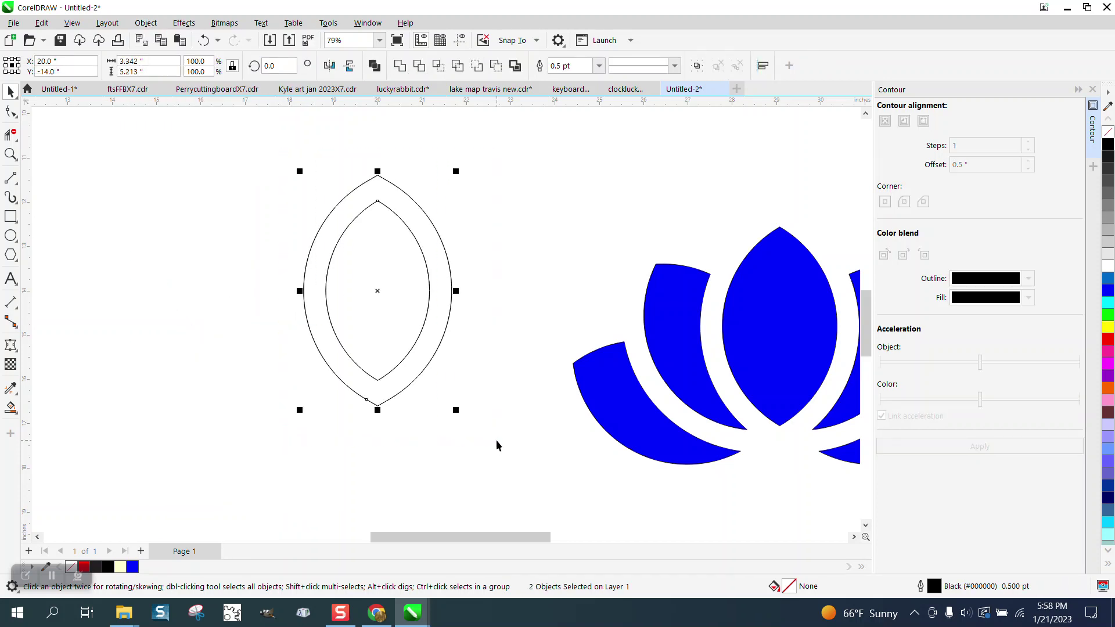
pyautogui.click(378, 292)
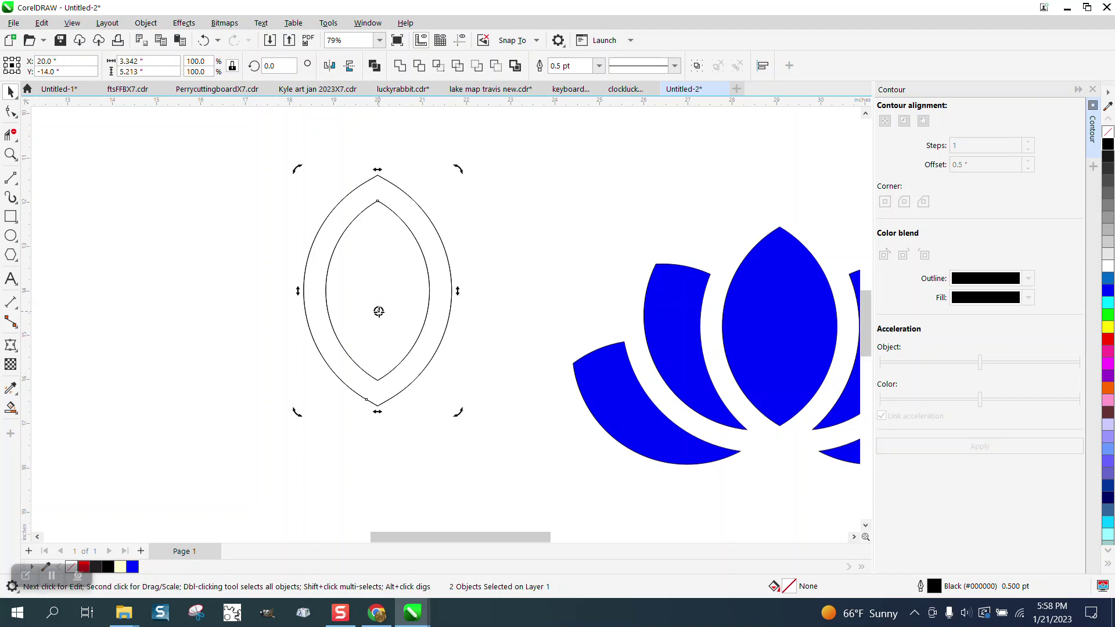
pyautogui.moveTo(377, 380); pyautogui.dragTo(378, 406)
pyautogui.moveTo(459, 171); pyautogui.dragTo(341, 191)
pyautogui.hotkey('ctrl', 'r')
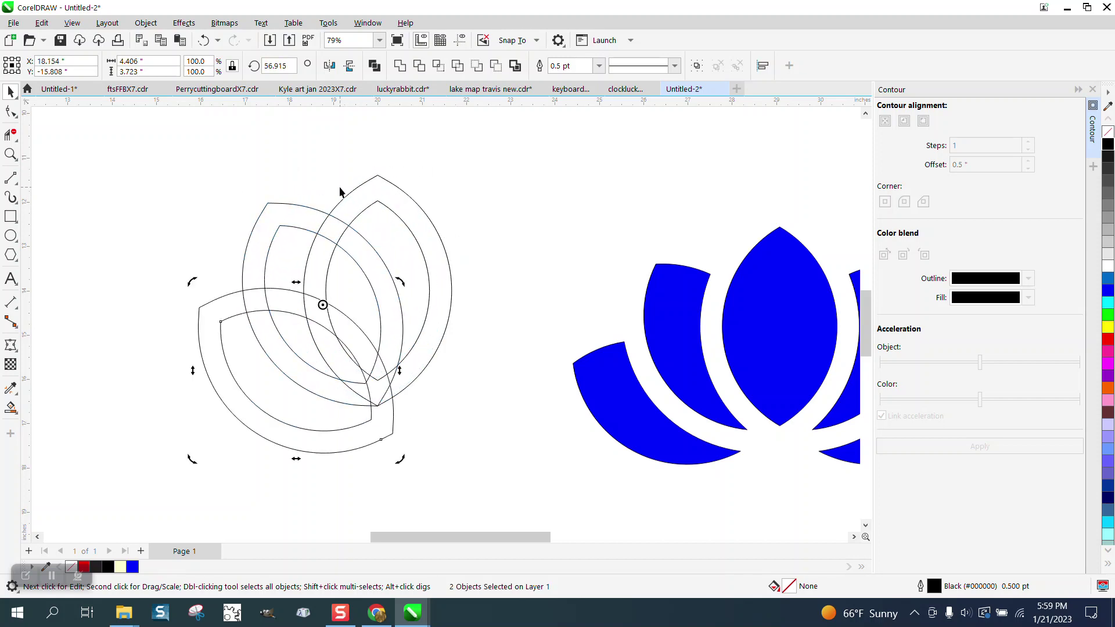
pyautogui.click(16, 156)
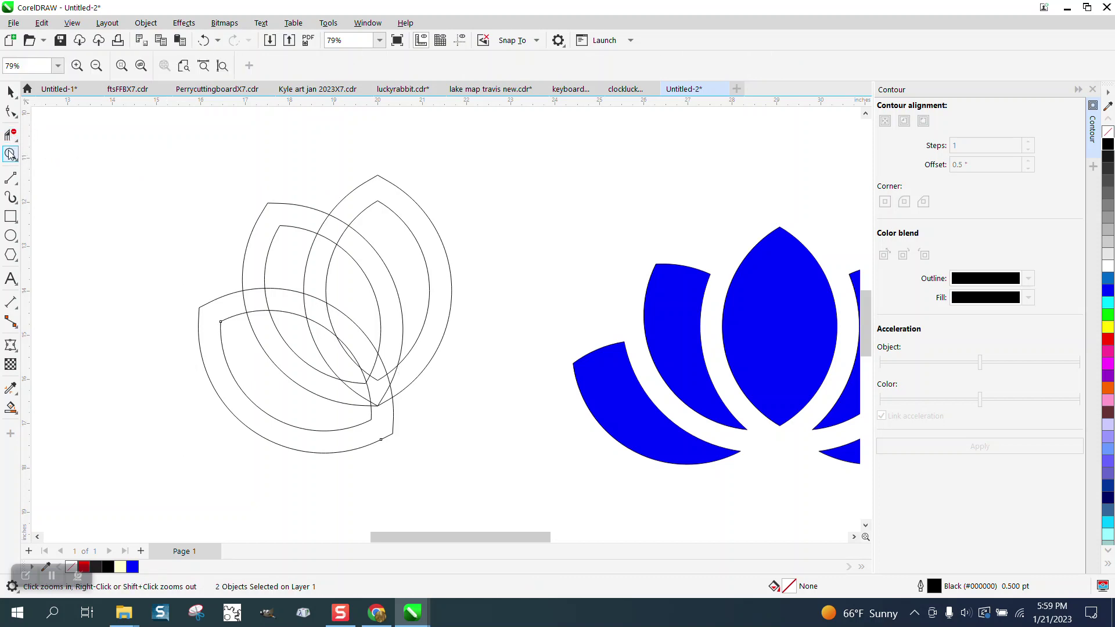
pyautogui.moveTo(187, 144); pyautogui.dragTo(522, 464)
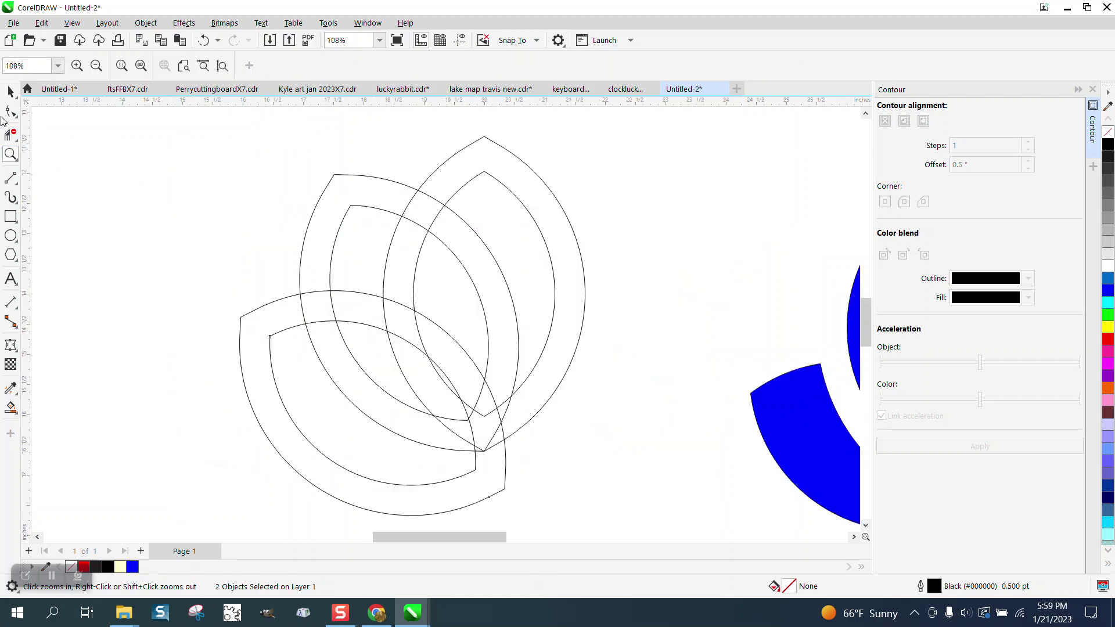
pyautogui.click(14, 138)
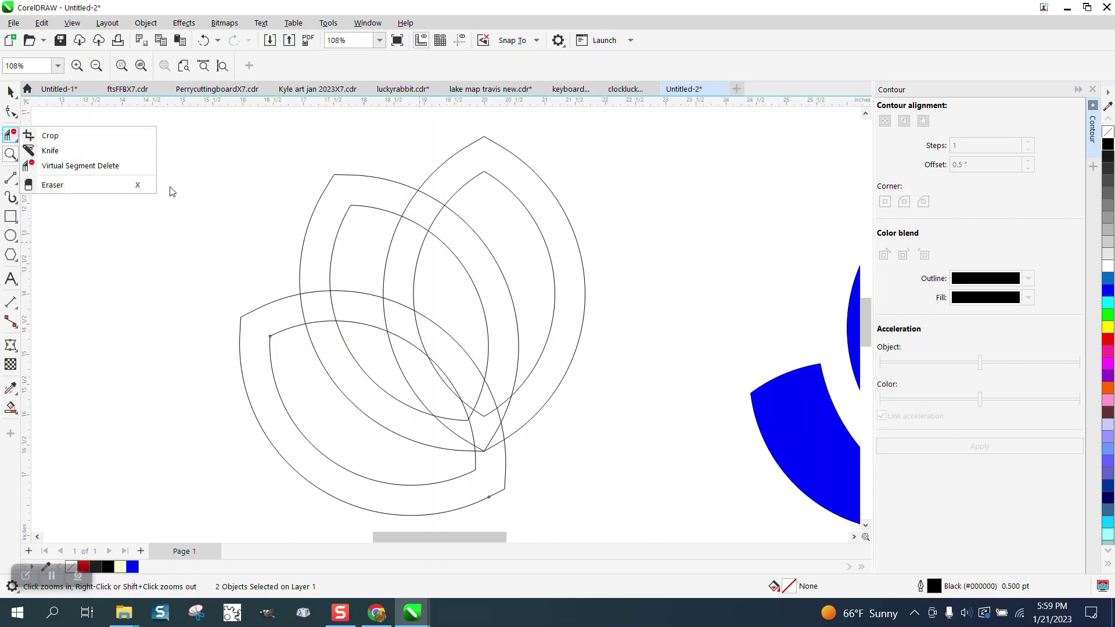
# - Trim the crossing segments with Virtual Segment Delete, including the lower-left petal's inner and outer arcs
pyautogui.click(102, 165)
pyautogui.click(451, 271)
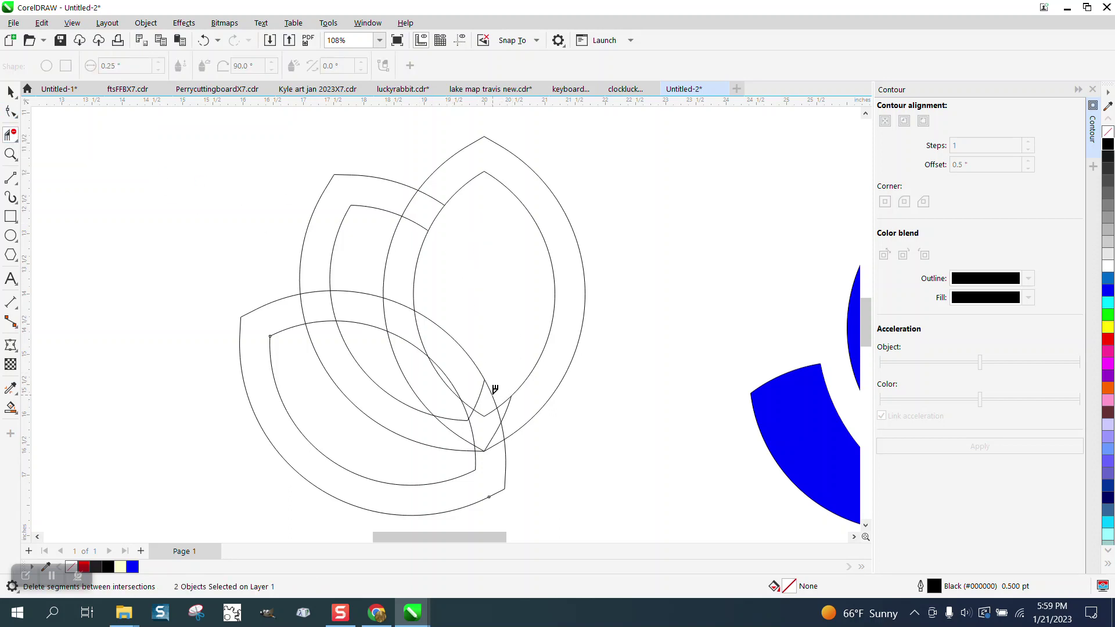
pyautogui.click(485, 376)
pyautogui.click(452, 376)
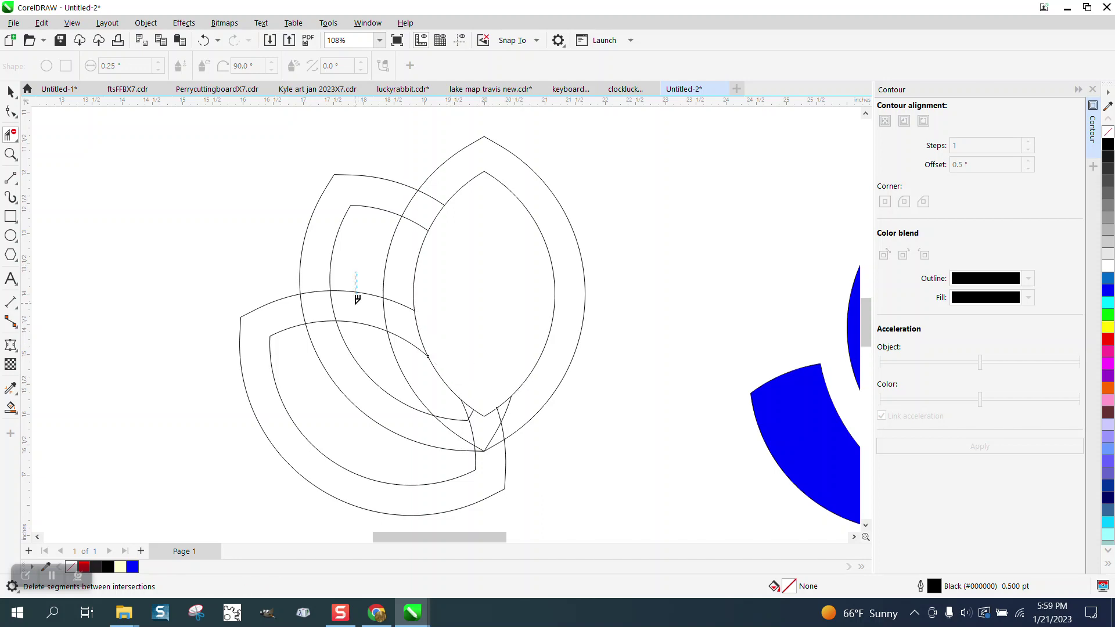
pyautogui.moveTo(350, 272); pyautogui.dragTo(362, 328)
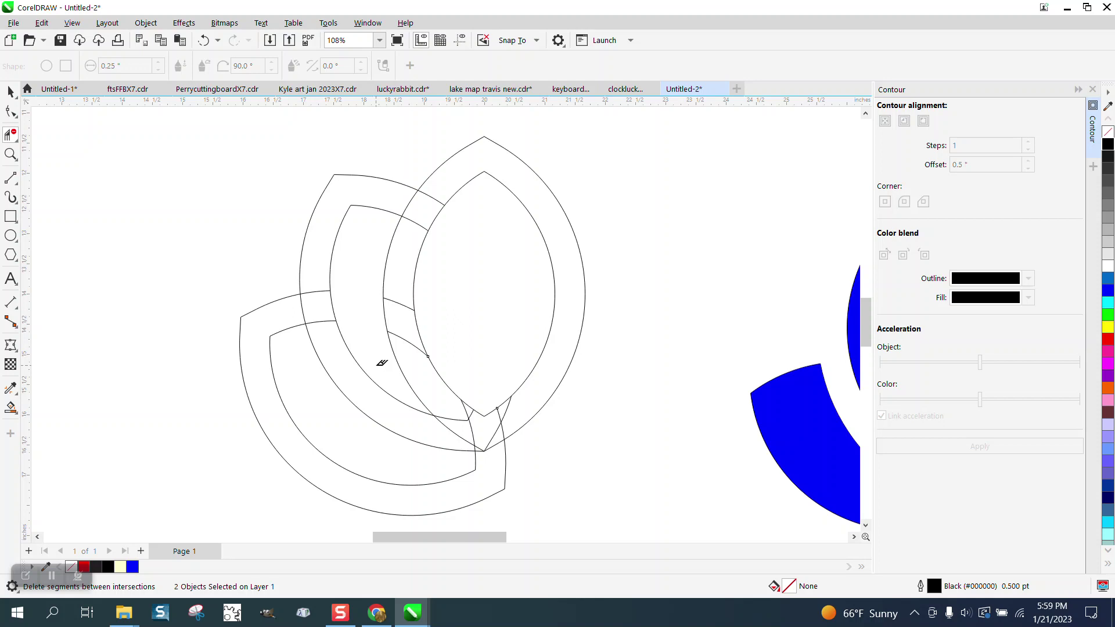
pyautogui.scroll(-2, 334, 309)
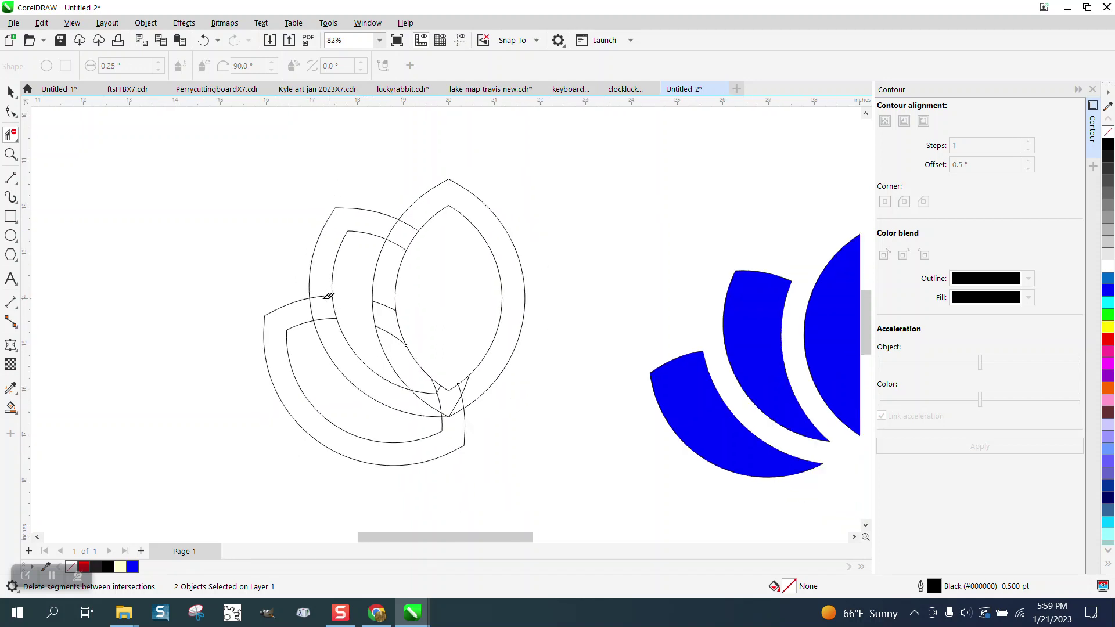
pyautogui.click(10, 91)
# - Set the nudge distance to 8" and Smart Fill the crescent, middle and centre petal regions, nudging each left
pyautogui.scroll(-1, 354, 223)
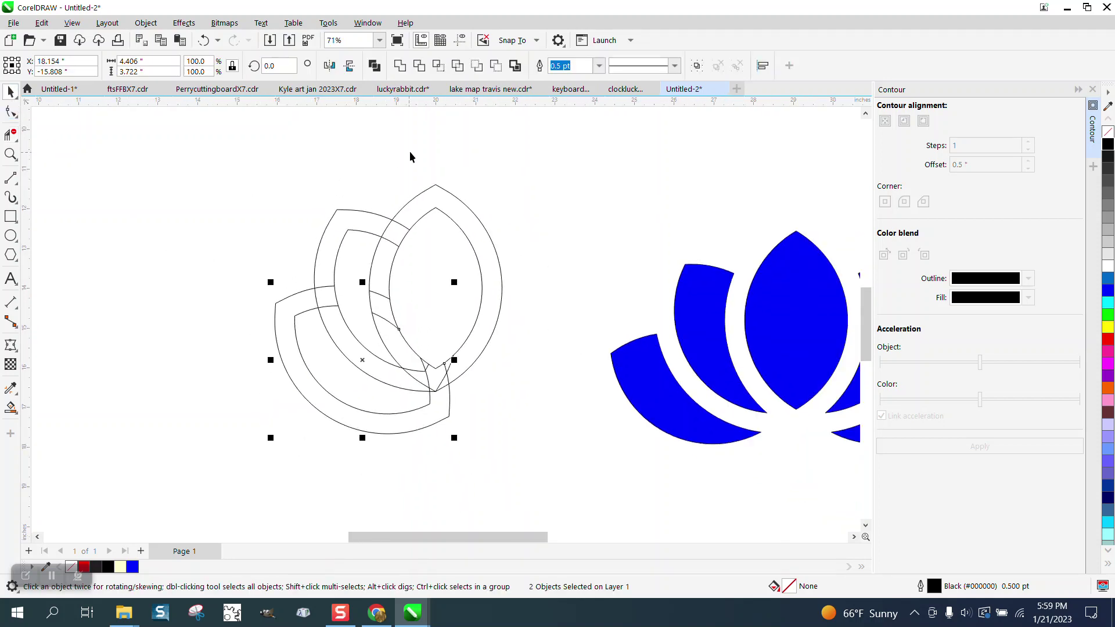
pyautogui.click(412, 148)
pyautogui.click(481, 66)
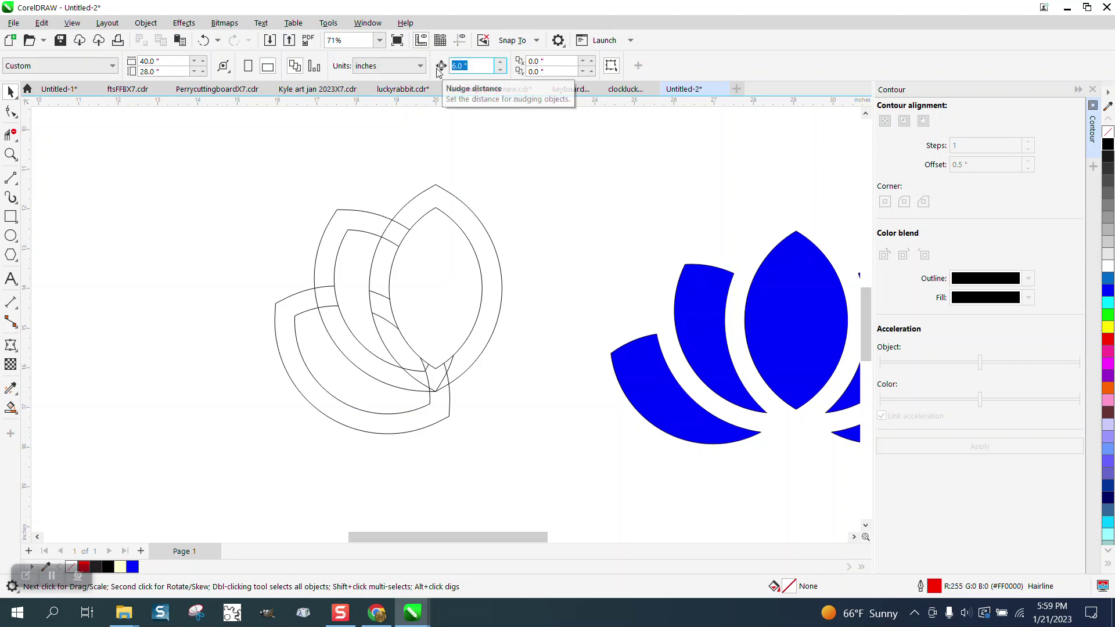
pyautogui.write('8')
pyautogui.click(10, 408)
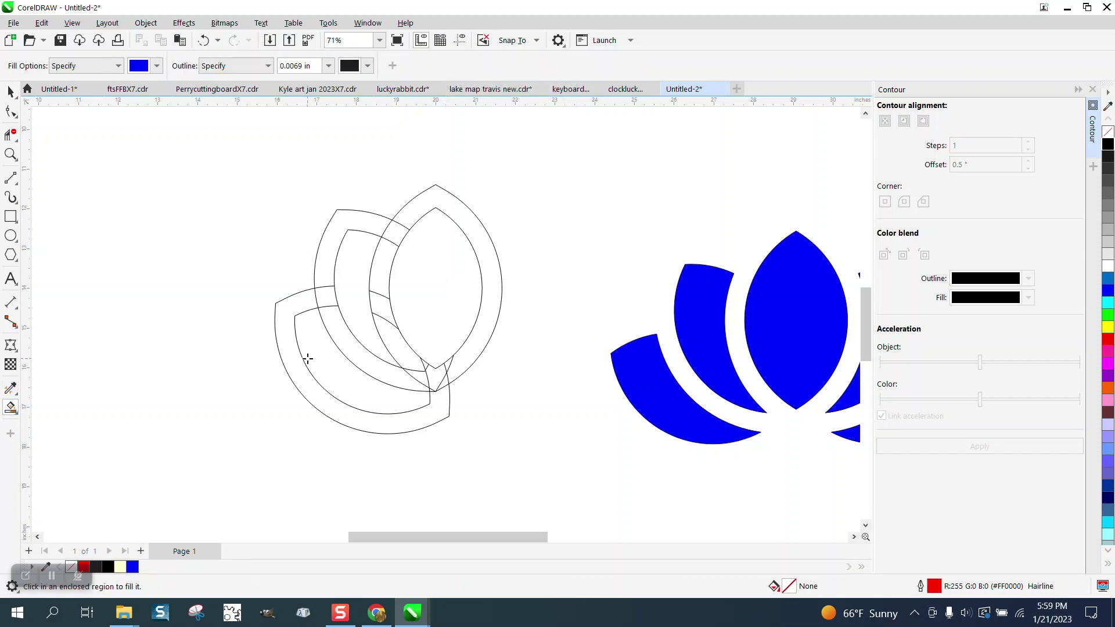
pyautogui.click(342, 364)
pyautogui.press('Left')
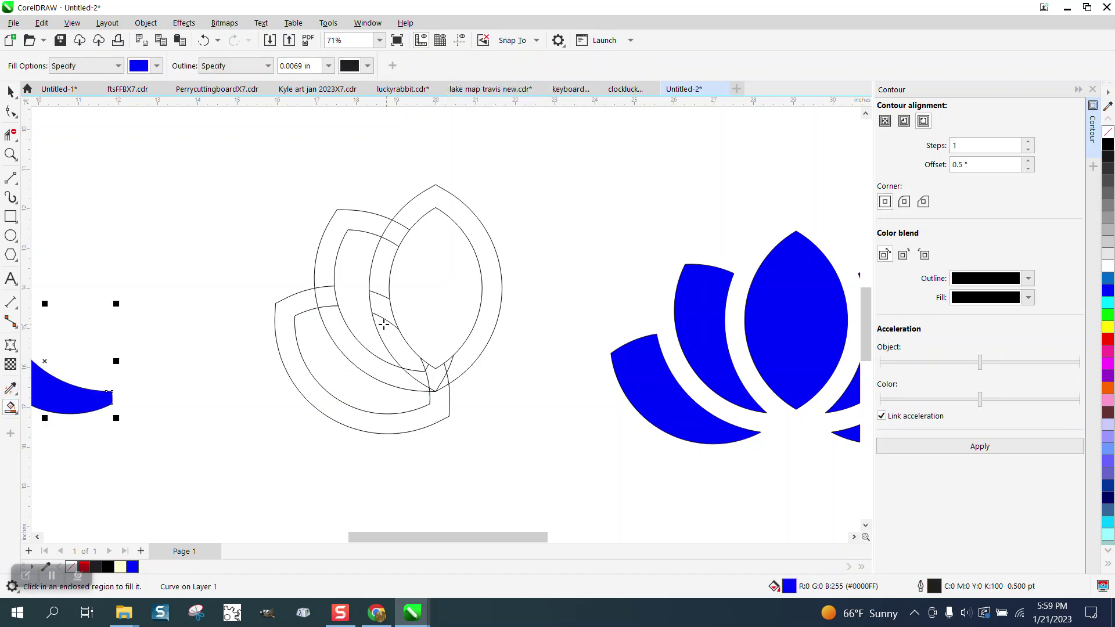
pyautogui.click(366, 310)
pyautogui.press('Left')
pyautogui.click(402, 282)
pyautogui.press('Left')
pyautogui.scroll(-1, 421, 287)
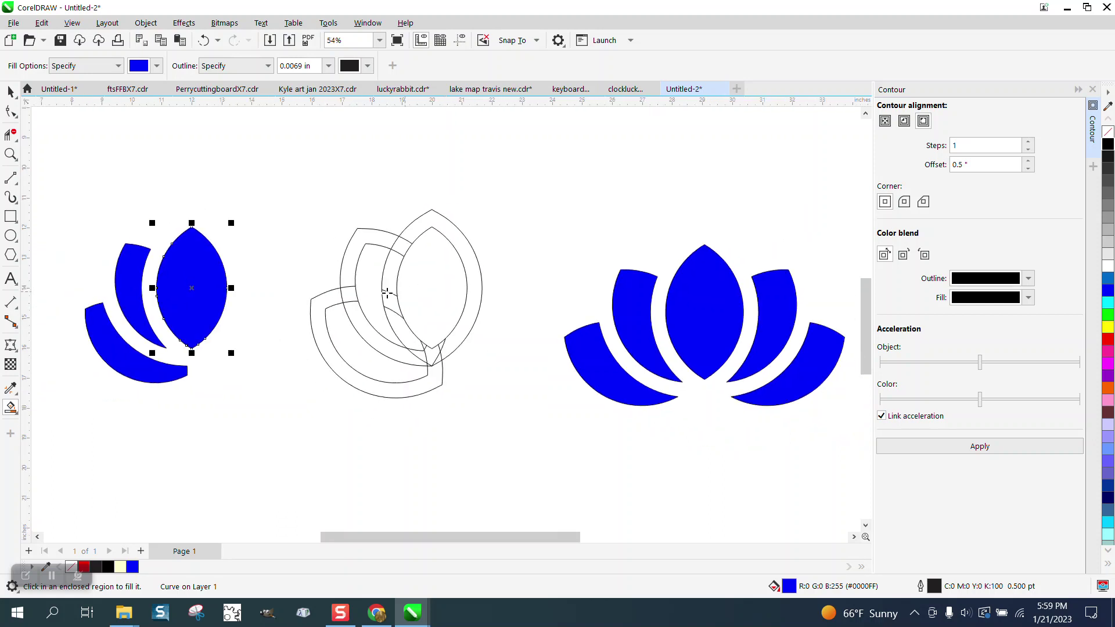
# - Undo an unwanted extra fill and delete the original petal outline group
pyautogui.click(10, 92)
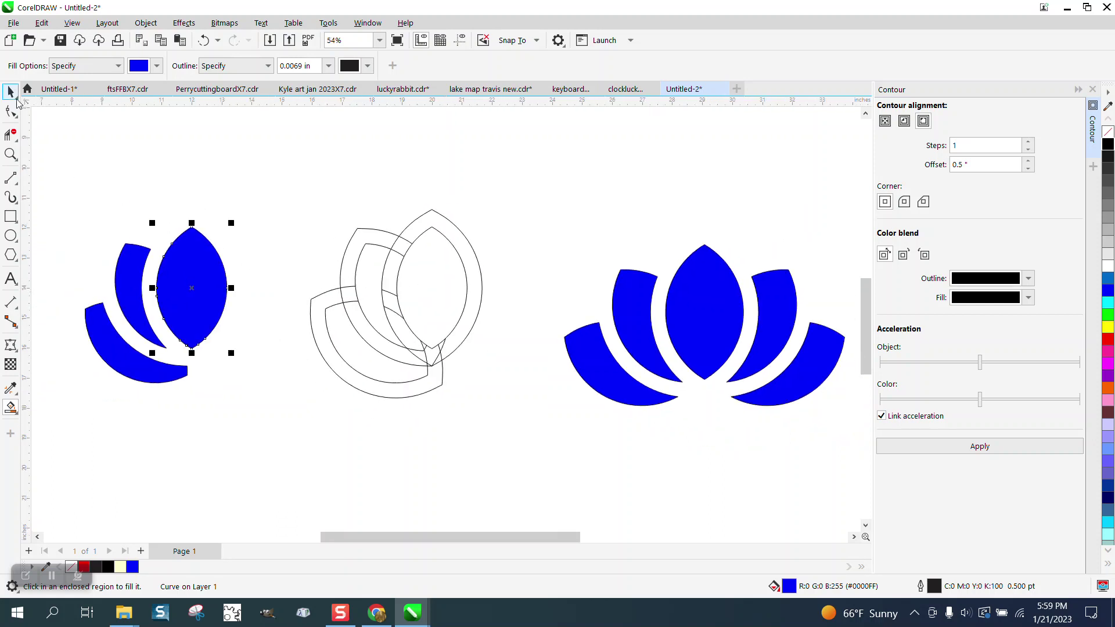
pyautogui.click(292, 185)
pyautogui.click(204, 40)
pyautogui.click(10, 91)
pyautogui.moveTo(284, 203); pyautogui.dragTo(503, 402)
pyautogui.press('Delete')
pyautogui.scroll(-1, 218, 278)
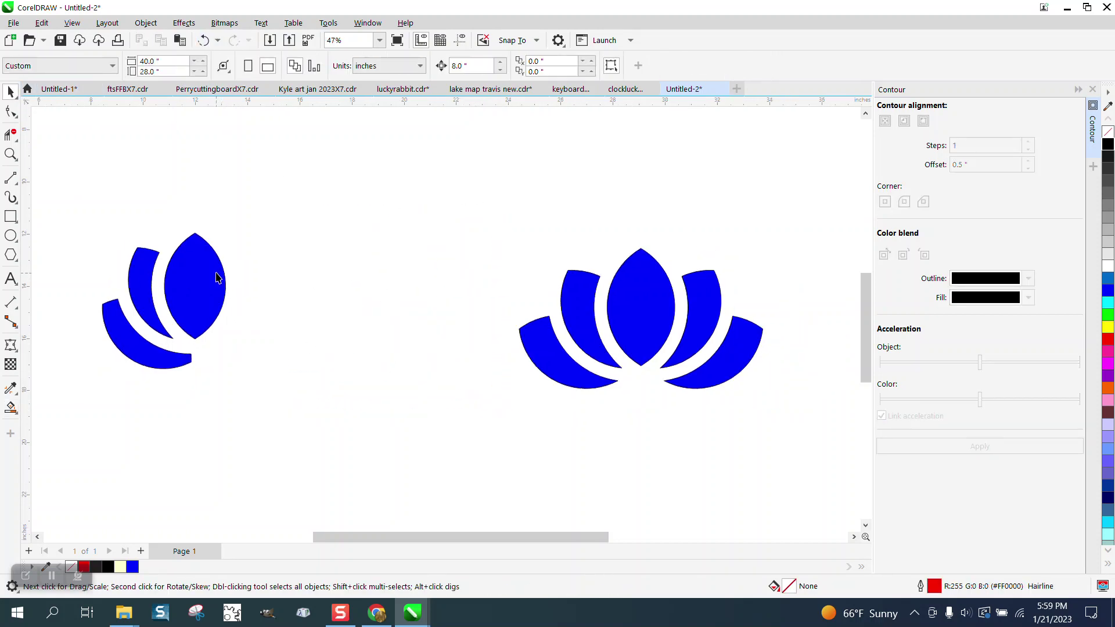
pyautogui.click(11, 154)
# - Set the three blue petals to no fill, mirror-duplicate them, and snap the copy onto the centre petal
pyautogui.moveTo(67, 207); pyautogui.dragTo(378, 412)
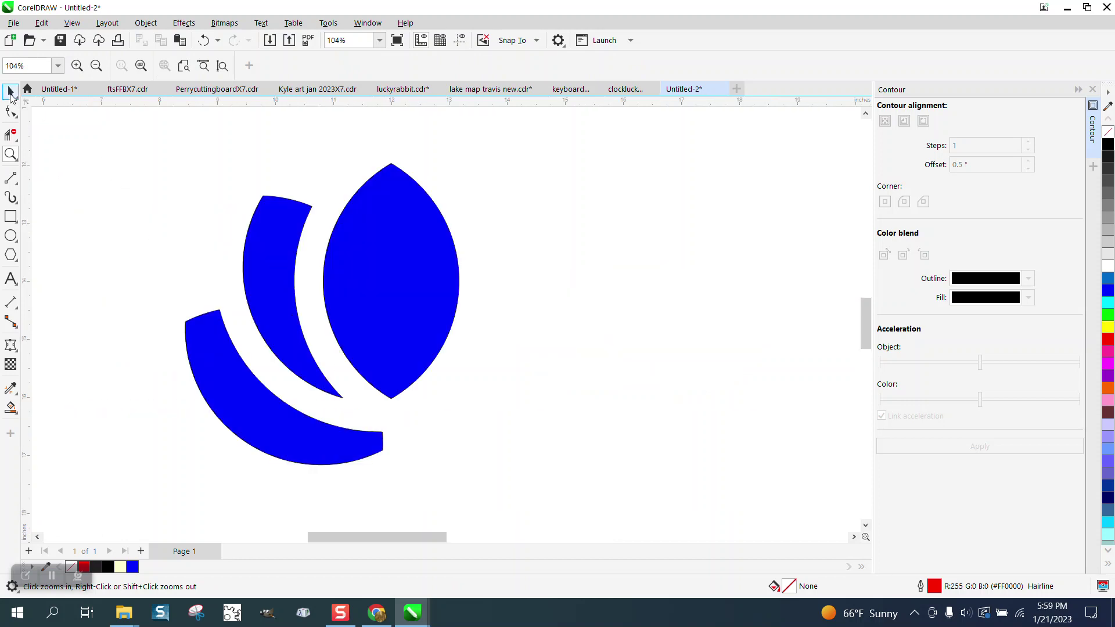
pyautogui.click(10, 93)
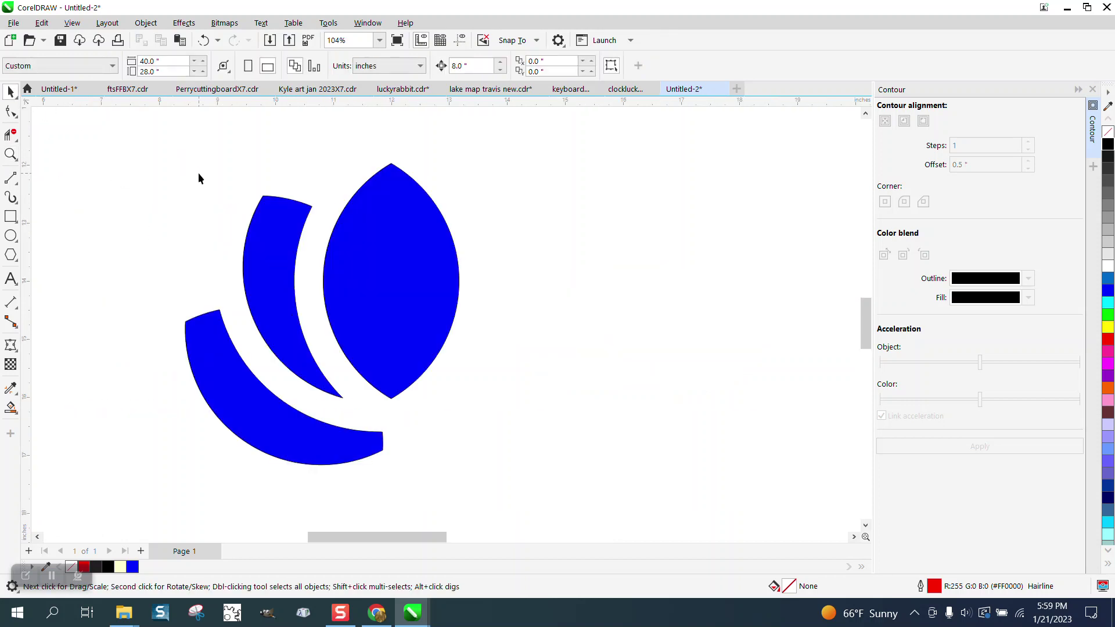
pyautogui.moveTo(162, 155); pyautogui.dragTo(548, 483)
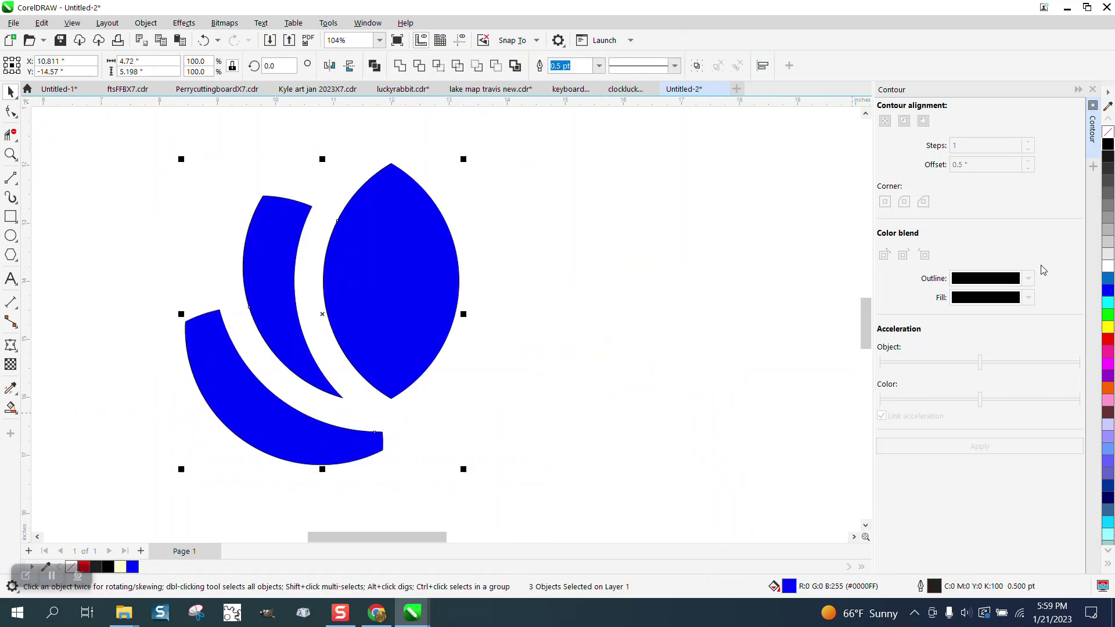
pyautogui.click(1108, 132)
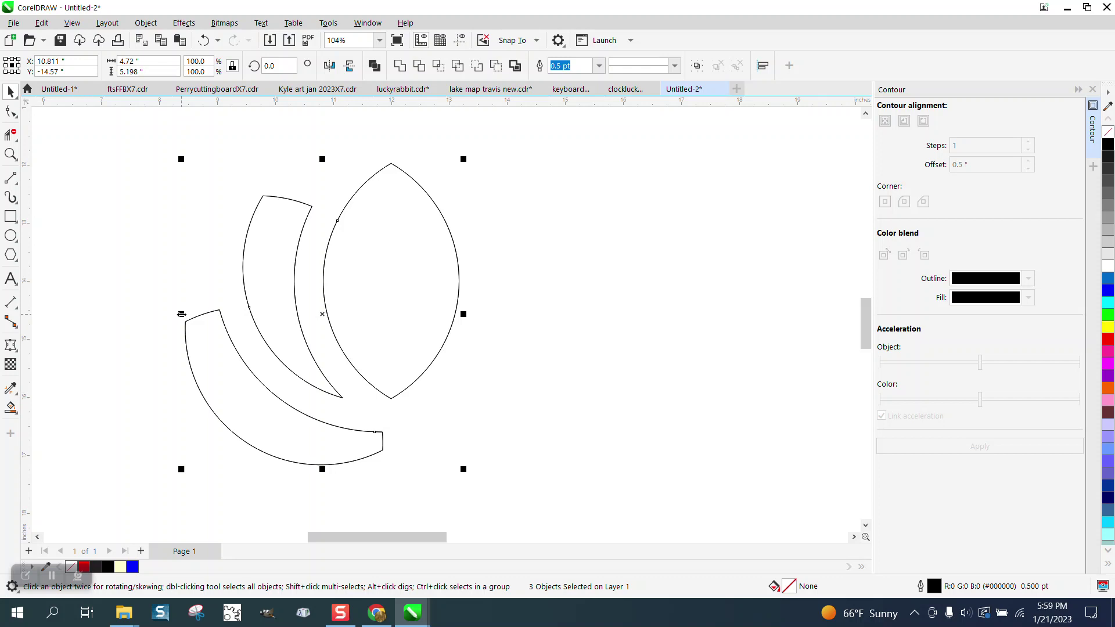
pyautogui.moveTo(181, 315); pyautogui.dragTo(470, 309)
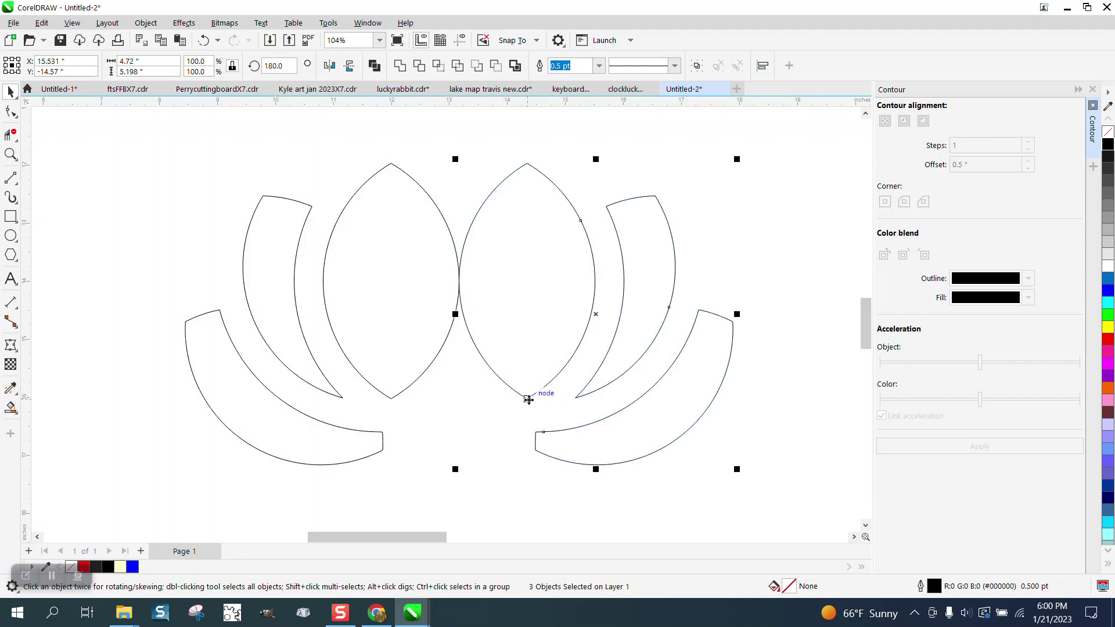
pyautogui.moveTo(527, 400); pyautogui.dragTo(392, 399)
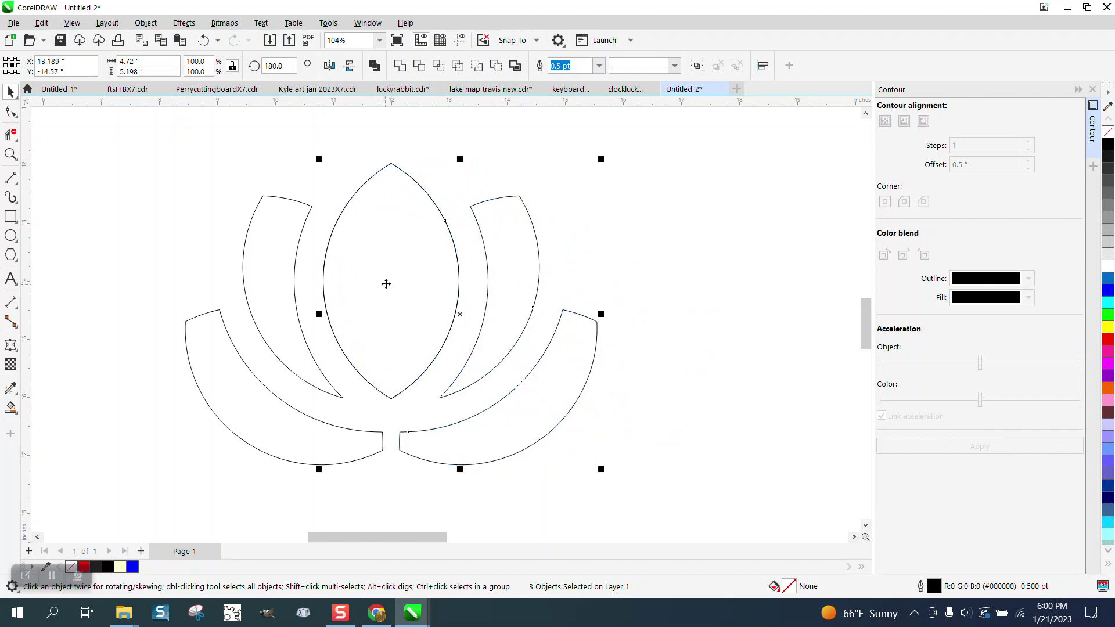
pyautogui.scroll(-2, 386, 284)
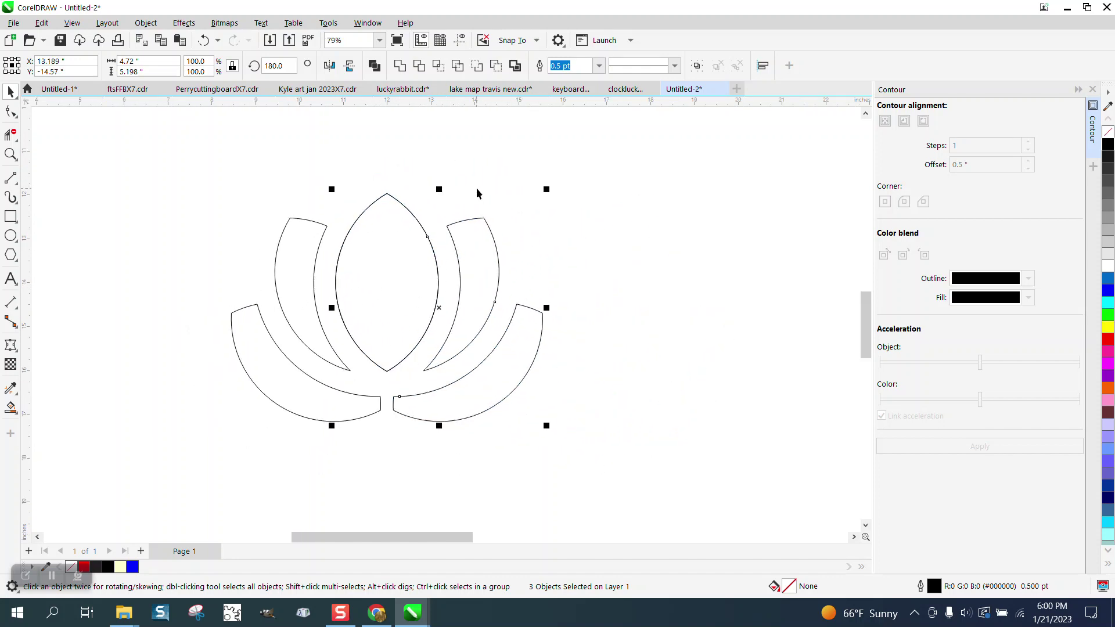
# - Smart Fill the centre, inner and outer left and right petal regions blue, then zoom in to check
pyautogui.click(594, 228)
pyautogui.scroll(-1, 388, 284)
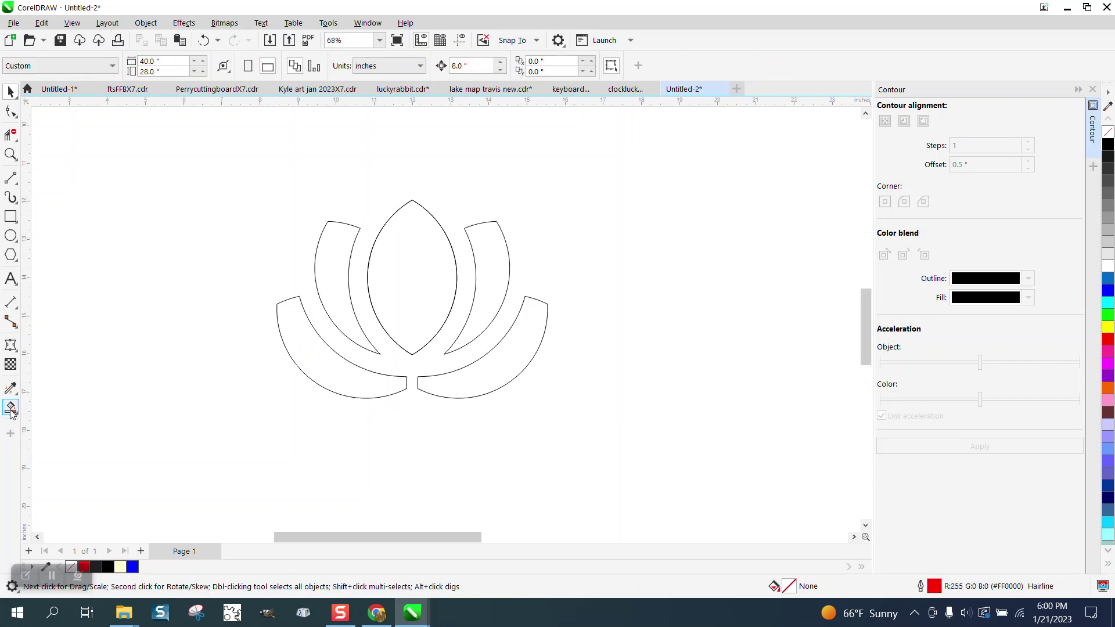
pyautogui.click(10, 407)
pyautogui.click(399, 297)
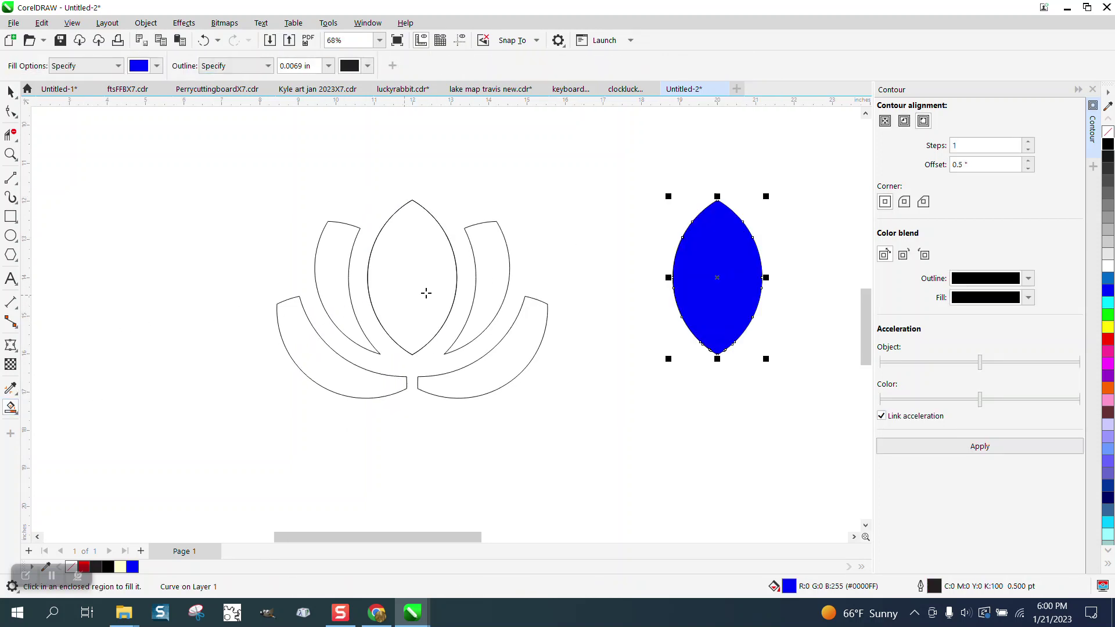
pyautogui.click(486, 281)
pyautogui.click(529, 320)
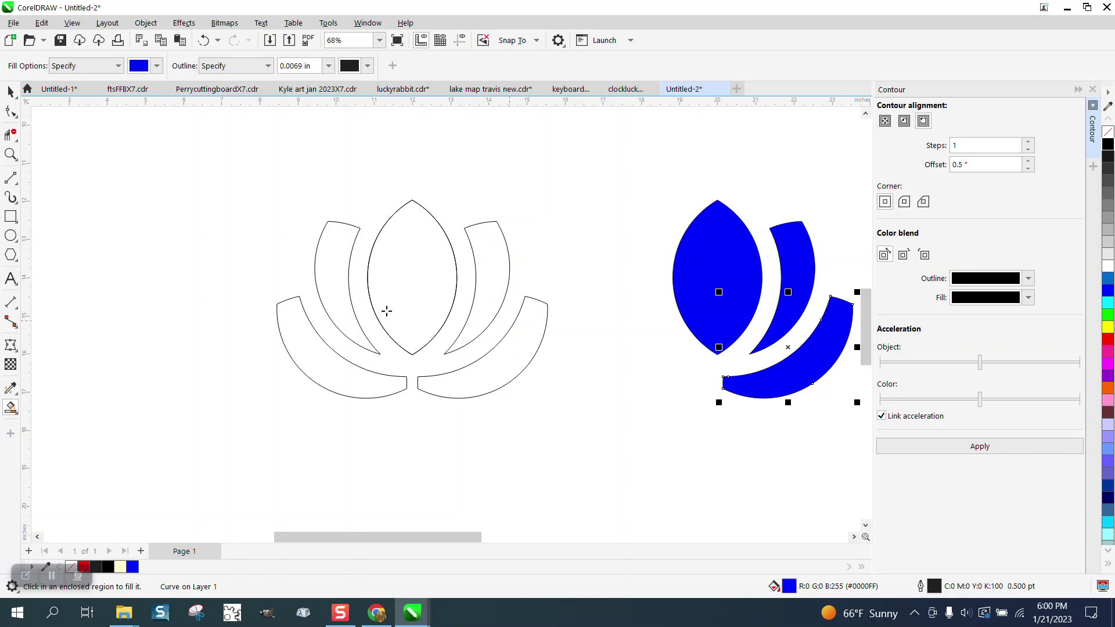
pyautogui.click(349, 292)
pyautogui.click(308, 350)
pyautogui.scroll(-2, 346, 326)
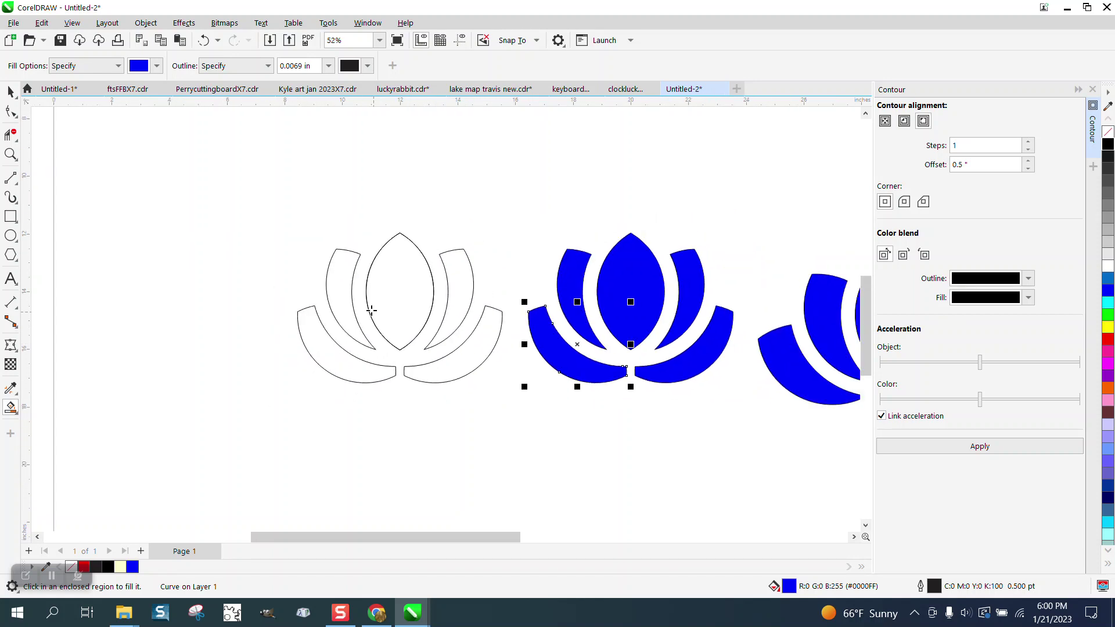
pyautogui.scroll(-1, 352, 304)
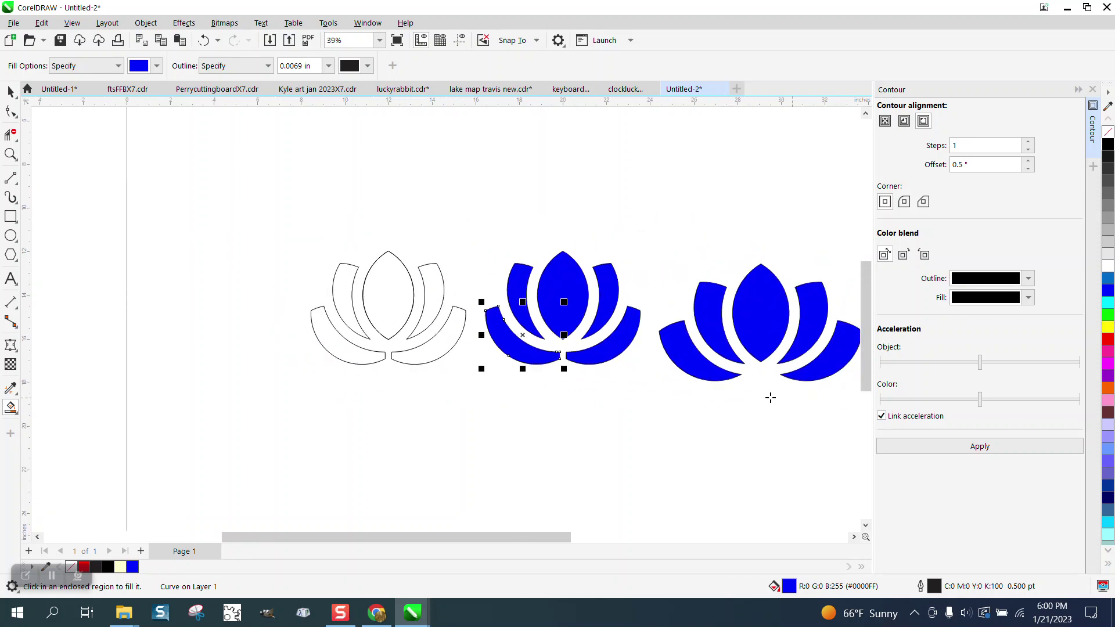
pyautogui.press('z')
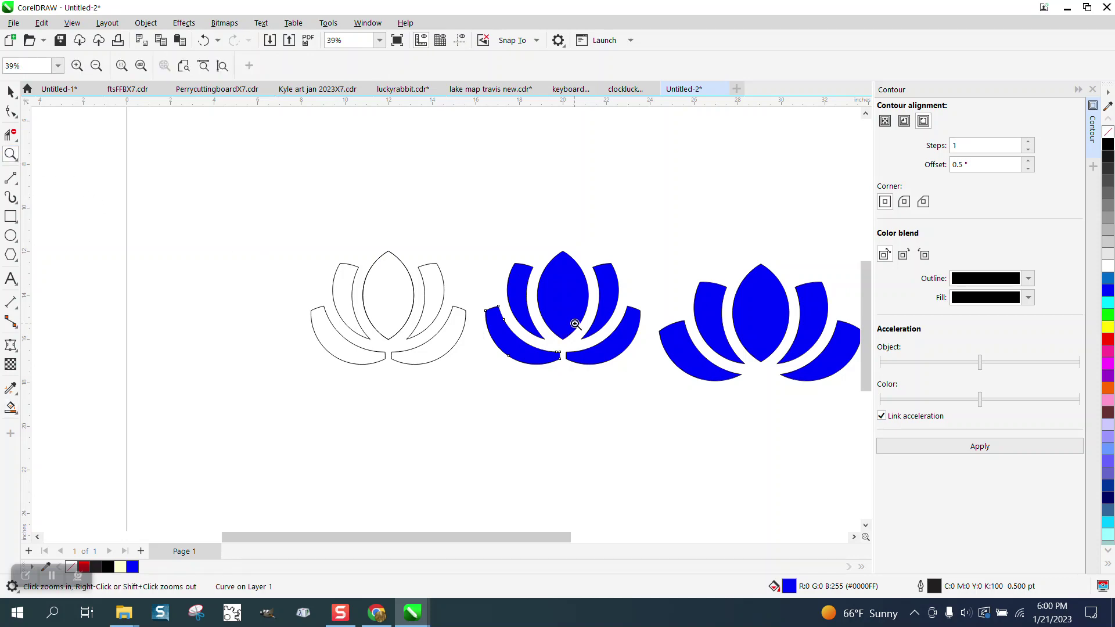
pyautogui.moveTo(537, 329); pyautogui.dragTo(621, 388)
pyautogui.scroll(-4, 433, 314)
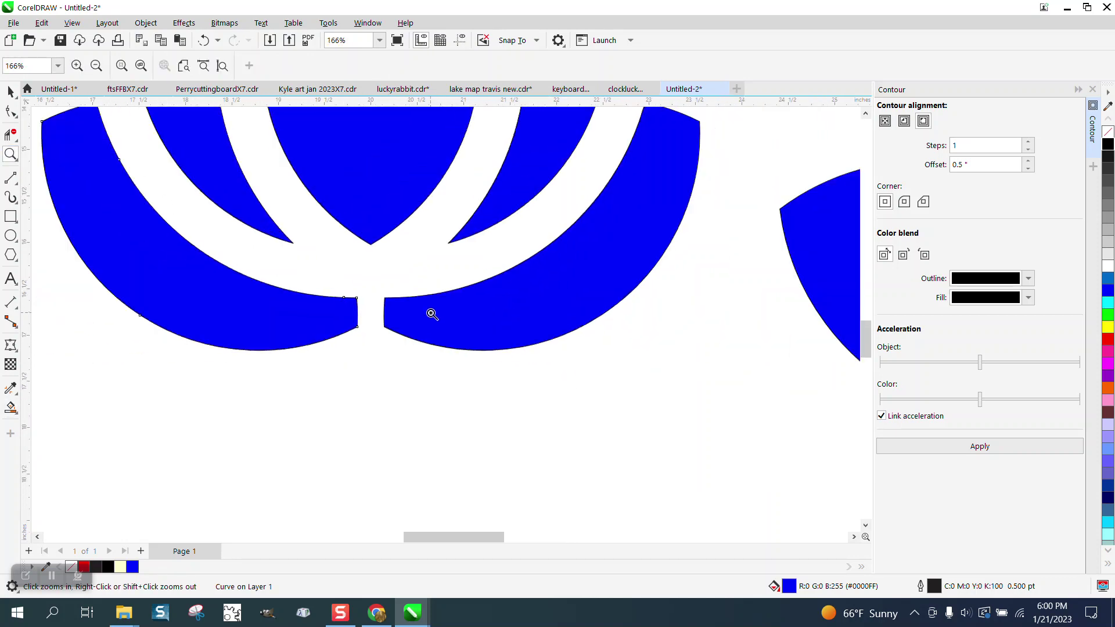
# - Undo the five petal fills, the mirrored copy and the fill removal, restoring the deleted outlines
pyautogui.click(202, 42)
pyautogui.click(202, 42)
pyautogui.click(203, 41)
pyautogui.click(203, 41)
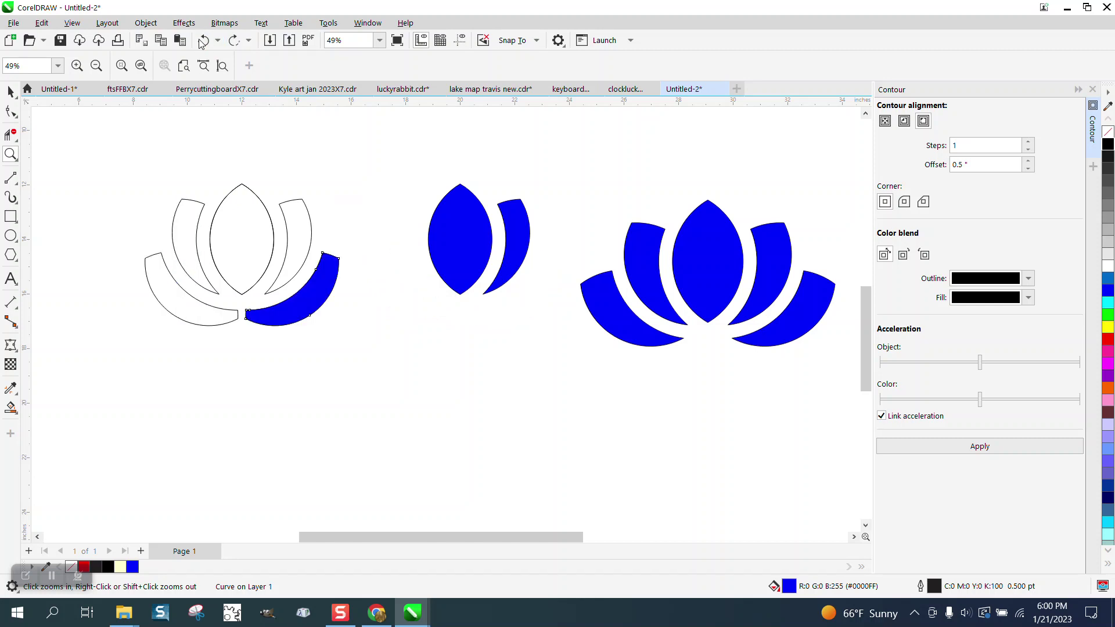
pyautogui.click(203, 41)
pyautogui.click(203, 41)
pyautogui.click(203, 41)
pyautogui.click(203, 42)
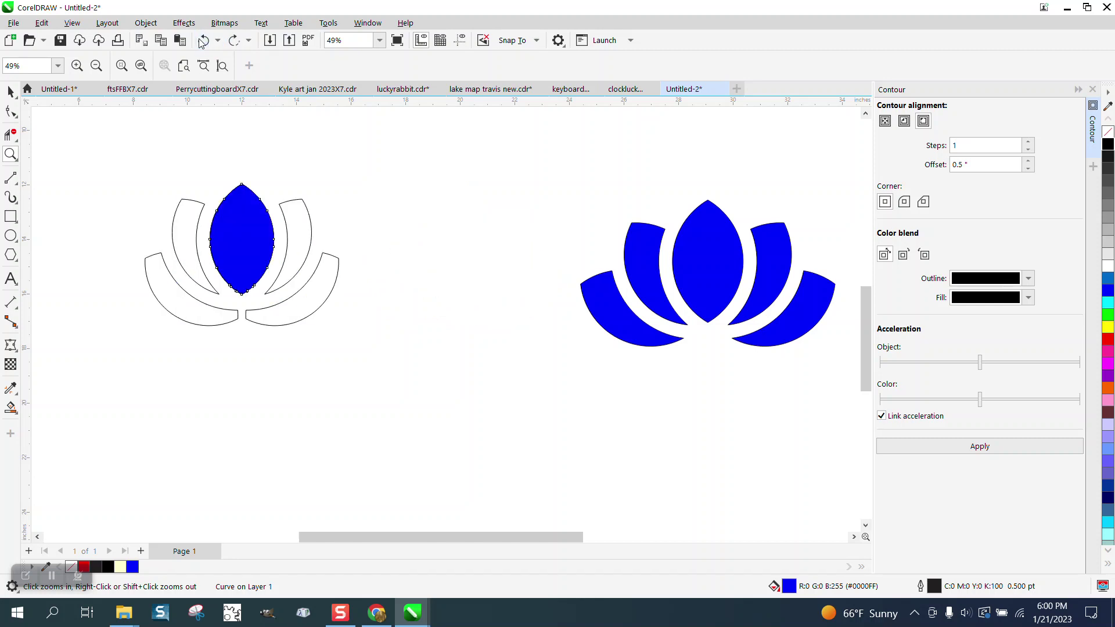
pyautogui.click(202, 41)
pyautogui.click(203, 41)
pyautogui.click(202, 41)
pyautogui.click(202, 41)
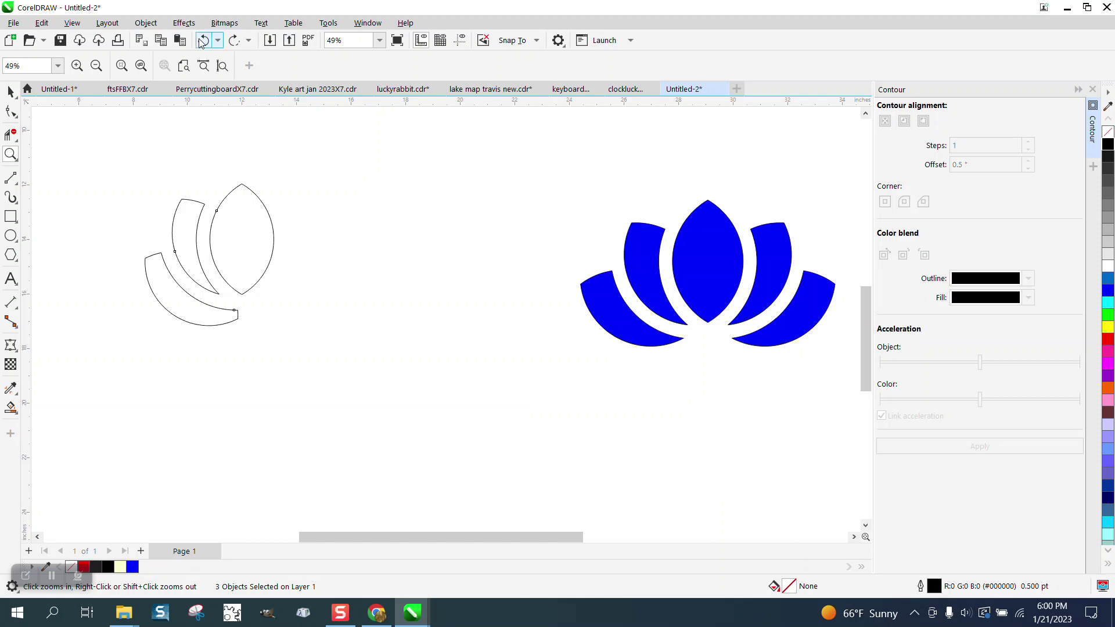
pyautogui.click(203, 41)
pyautogui.click(203, 41)
pyautogui.click(203, 42)
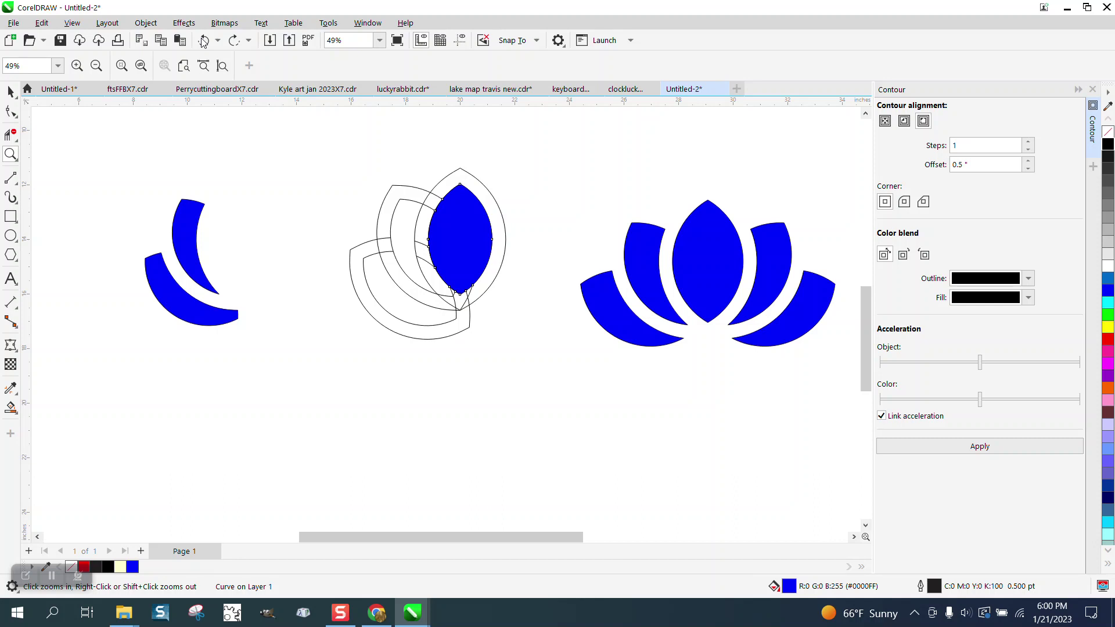
# - Undo the crescent nudges and fills until only the contoured centre petal remains
pyautogui.click(202, 41)
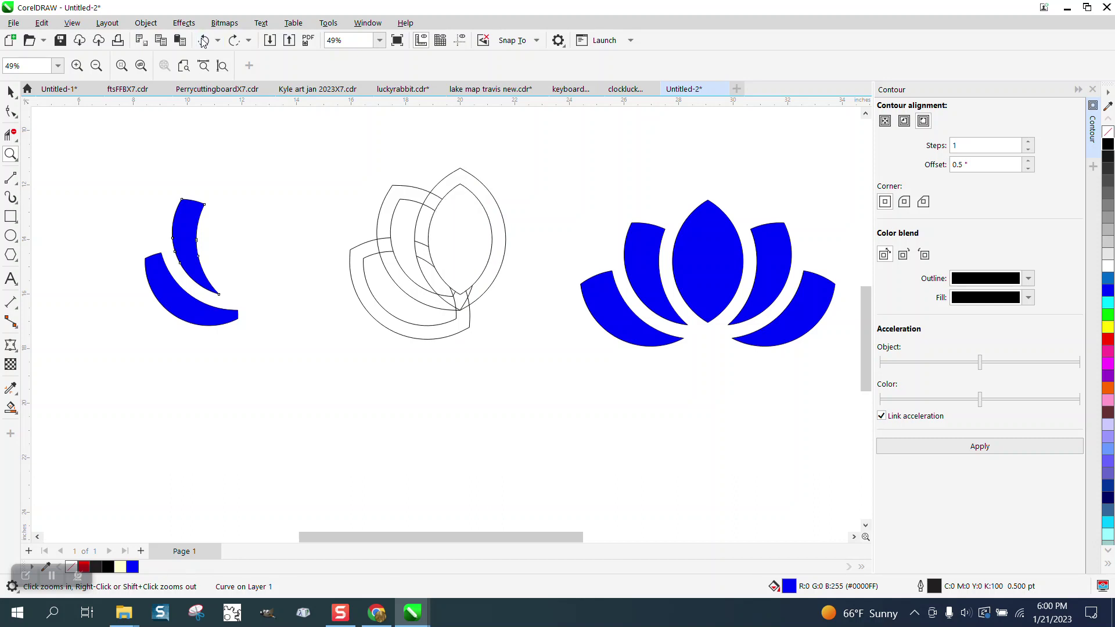
pyautogui.click(203, 41)
pyautogui.click(203, 41)
pyautogui.click(203, 41)
pyautogui.click(202, 41)
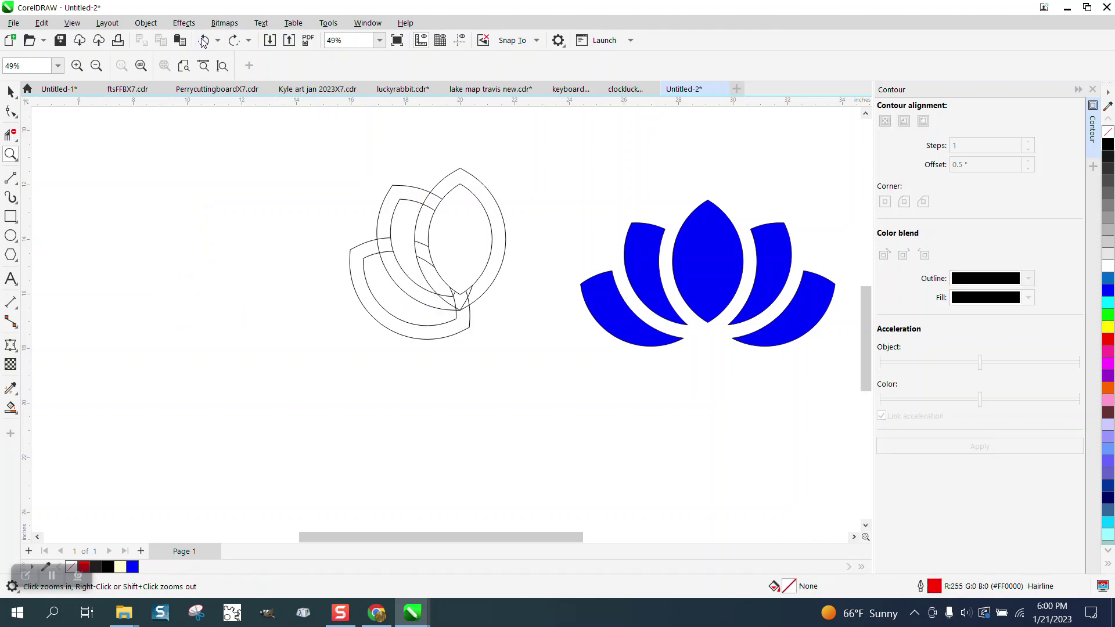
pyautogui.click(202, 42)
pyautogui.click(202, 41)
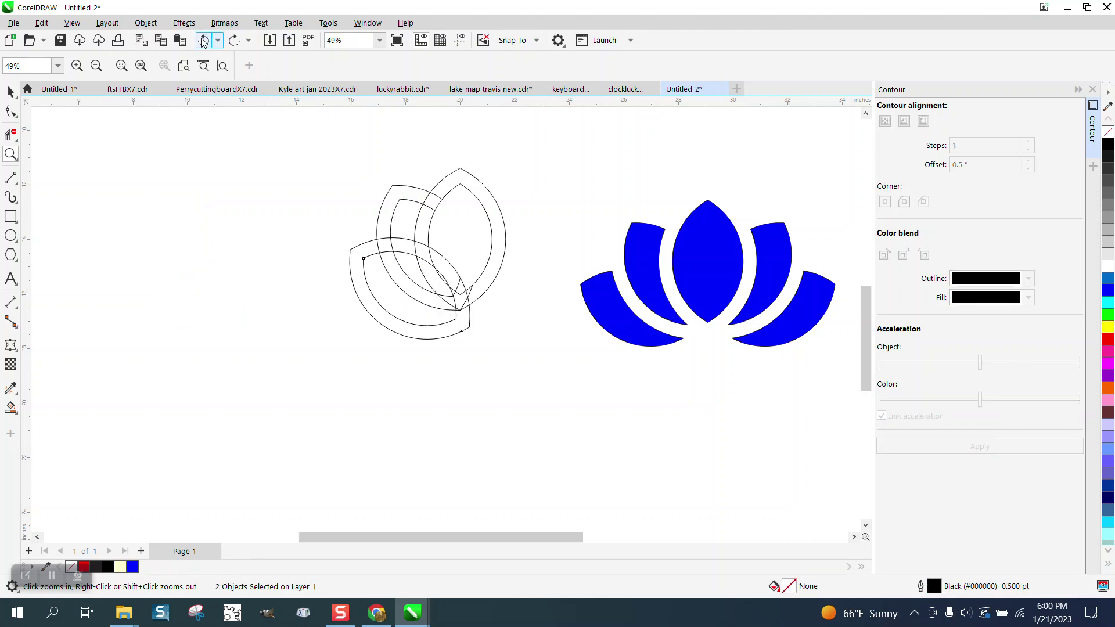
pyautogui.click(203, 41)
pyautogui.click(203, 41)
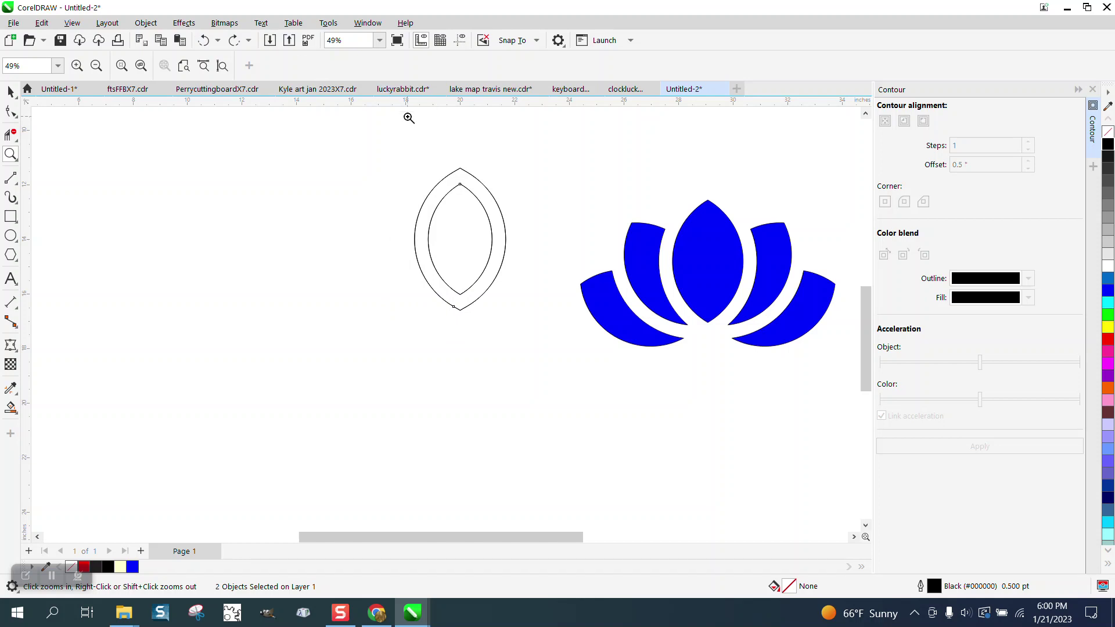
# - Drag a copy of the centre petal left, then delete that stray copy
pyautogui.click(11, 91)
pyautogui.moveTo(460, 239); pyautogui.dragTo(415, 252)
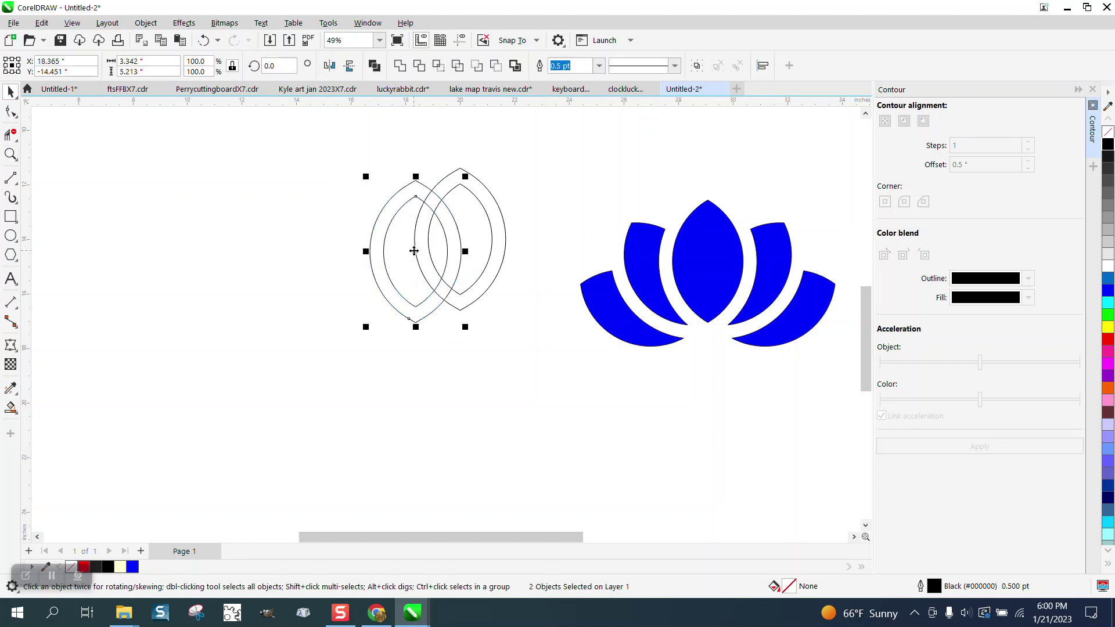
pyautogui.press('XF86Calculator')
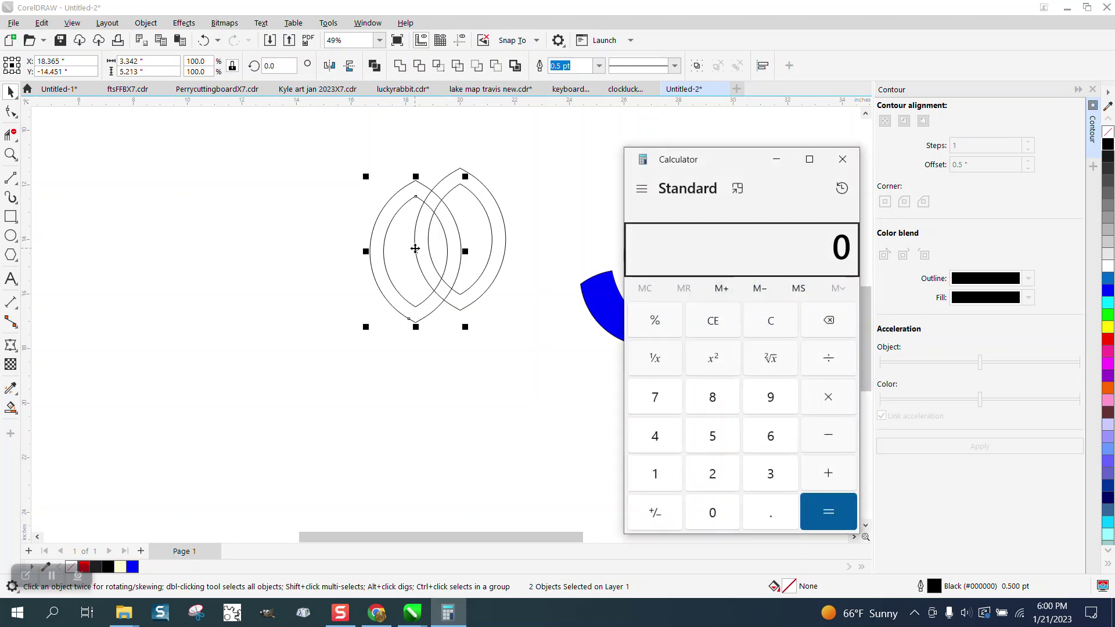
pyautogui.click(843, 159)
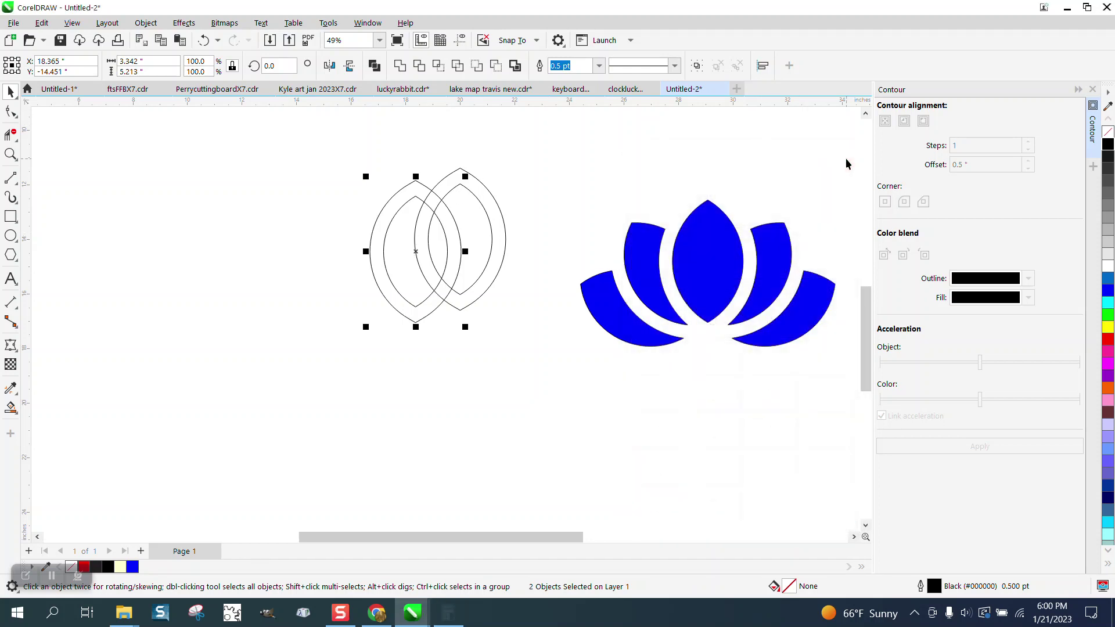
pyautogui.press('Delete')
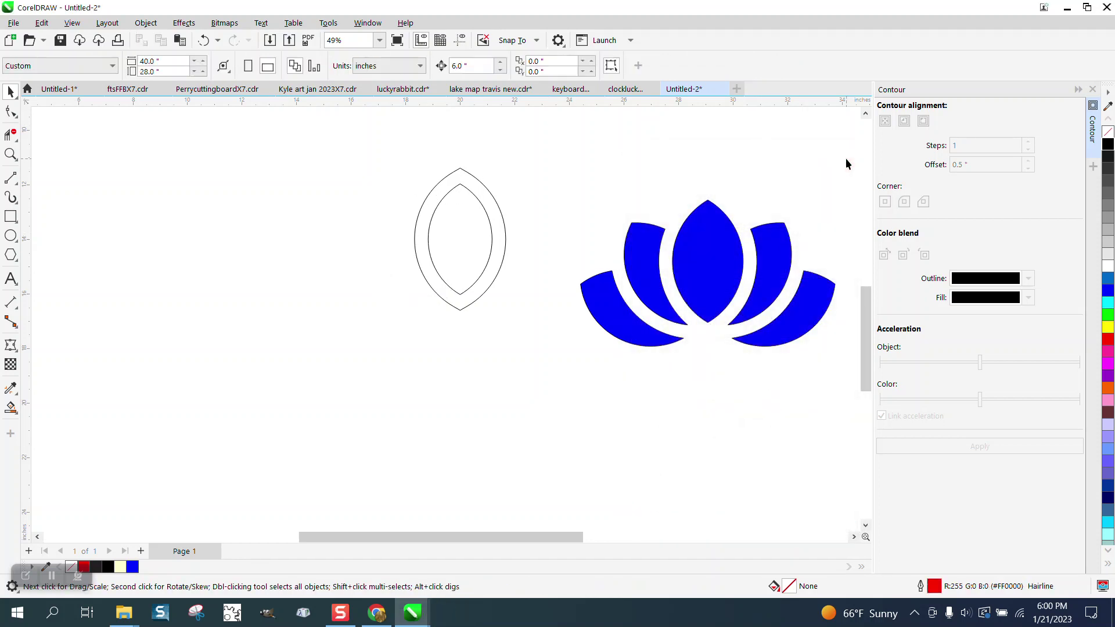
# - Rotate a copy of both petal outlines about 34° left around the bottom tip
pyautogui.click(408, 217)
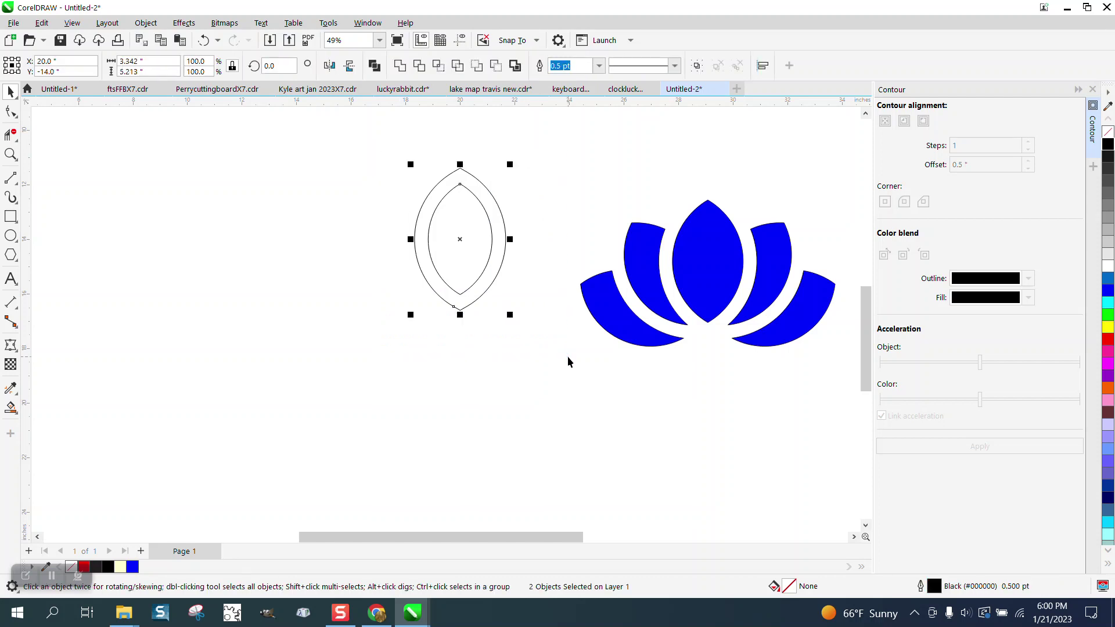
pyautogui.click(462, 238)
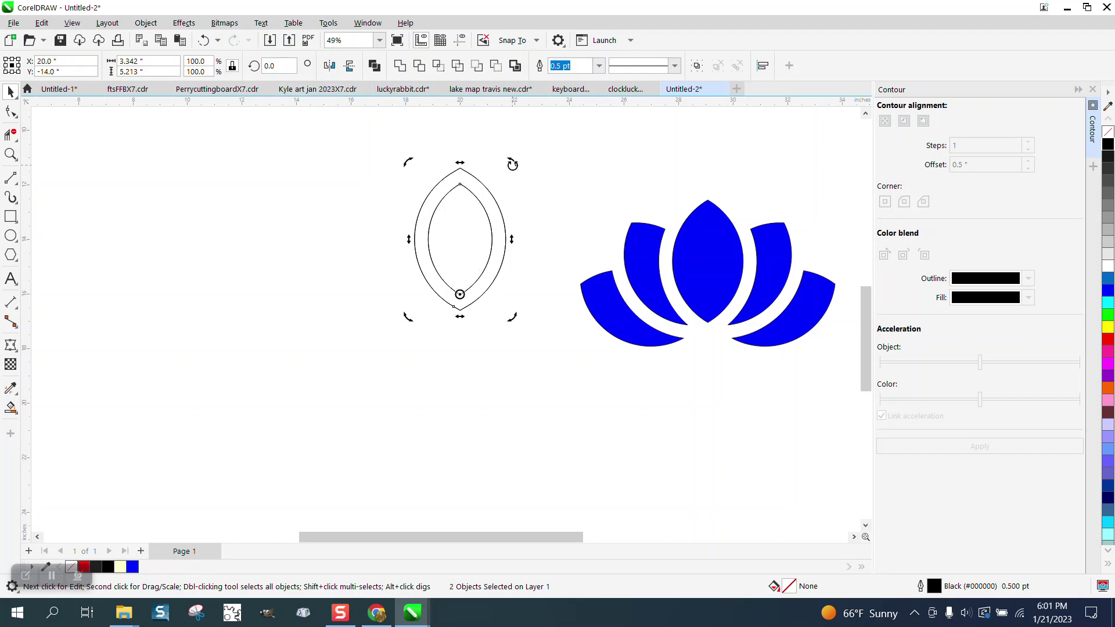
pyautogui.moveTo(512, 164); pyautogui.dragTo(430, 165)
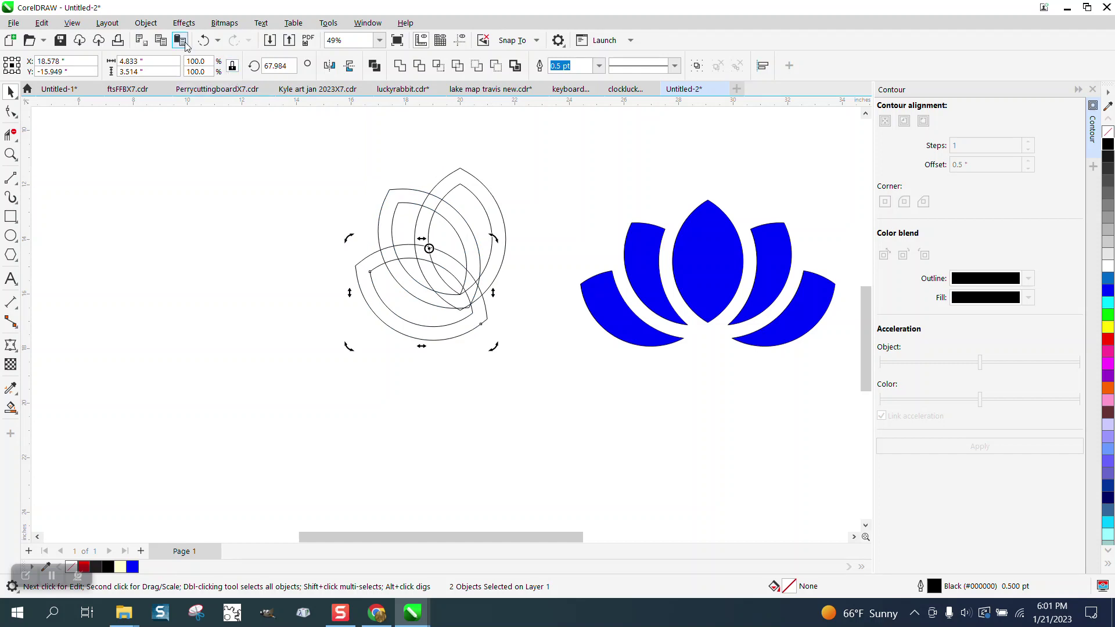
pyautogui.click(203, 40)
pyautogui.click(553, 207)
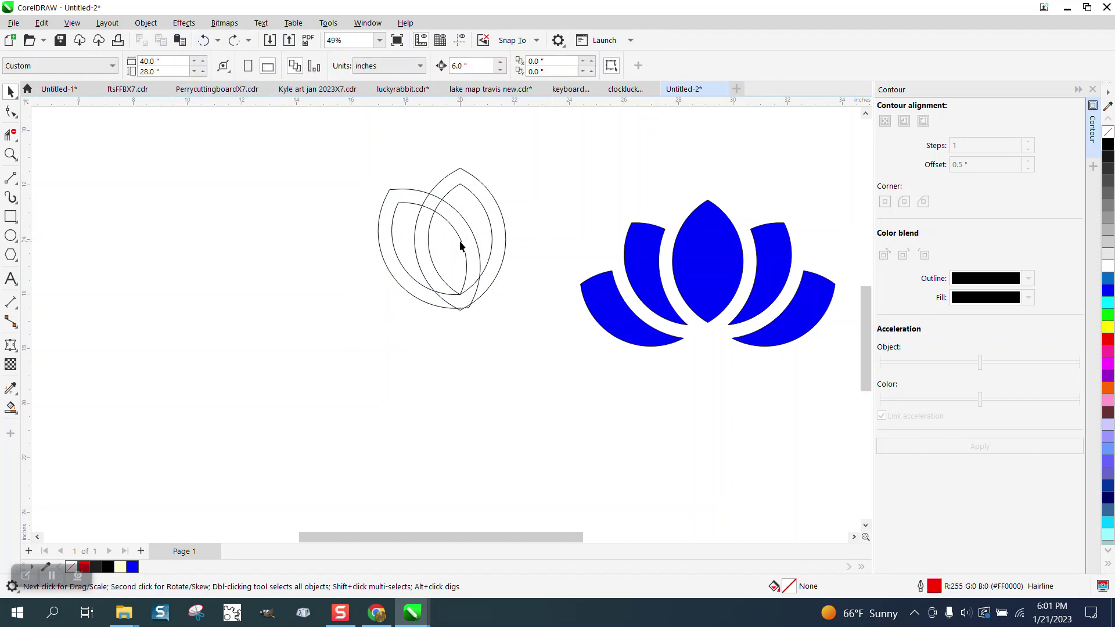
pyautogui.click(459, 245)
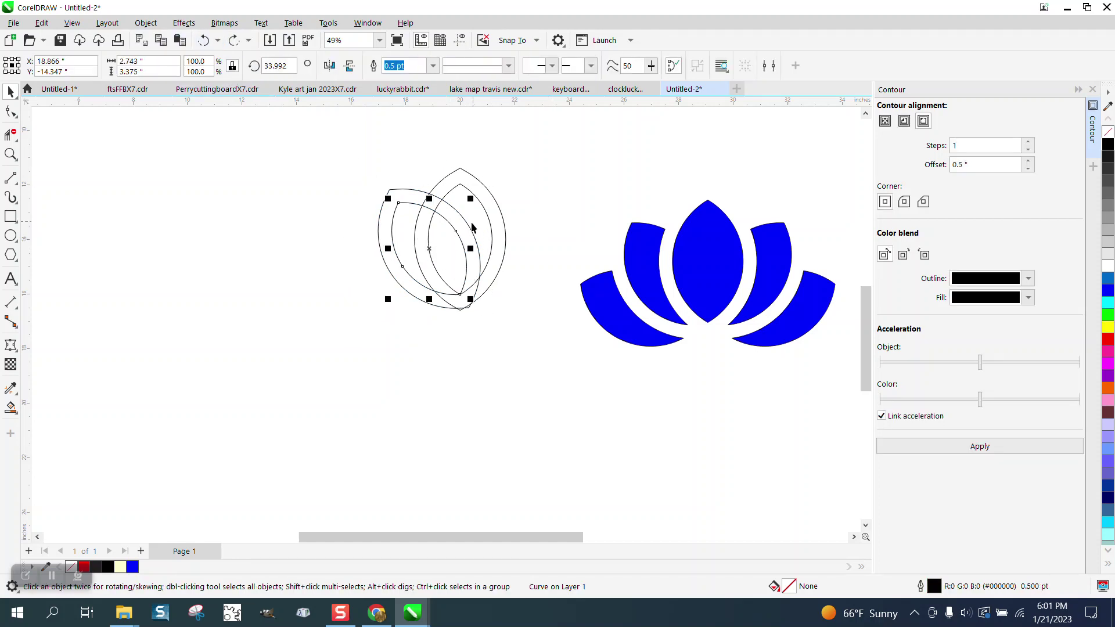
# - Rotate another copy of the petal pair to about 64°, pivoting on the shared bottom tip
pyautogui.moveTo(369, 174); pyautogui.dragTo(482, 325)
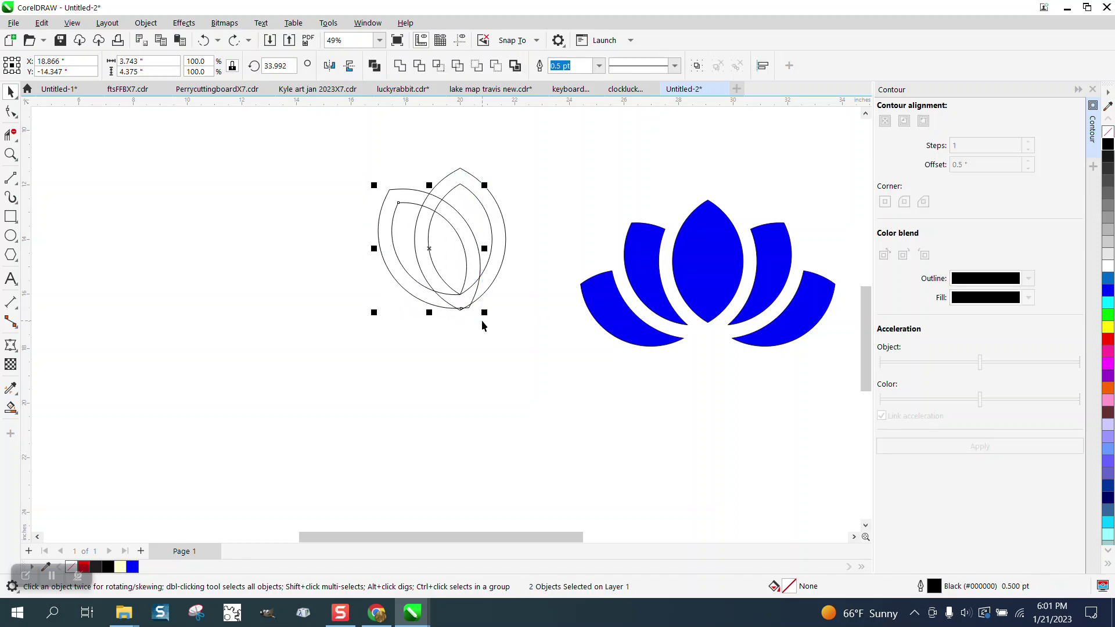
pyautogui.click(438, 280)
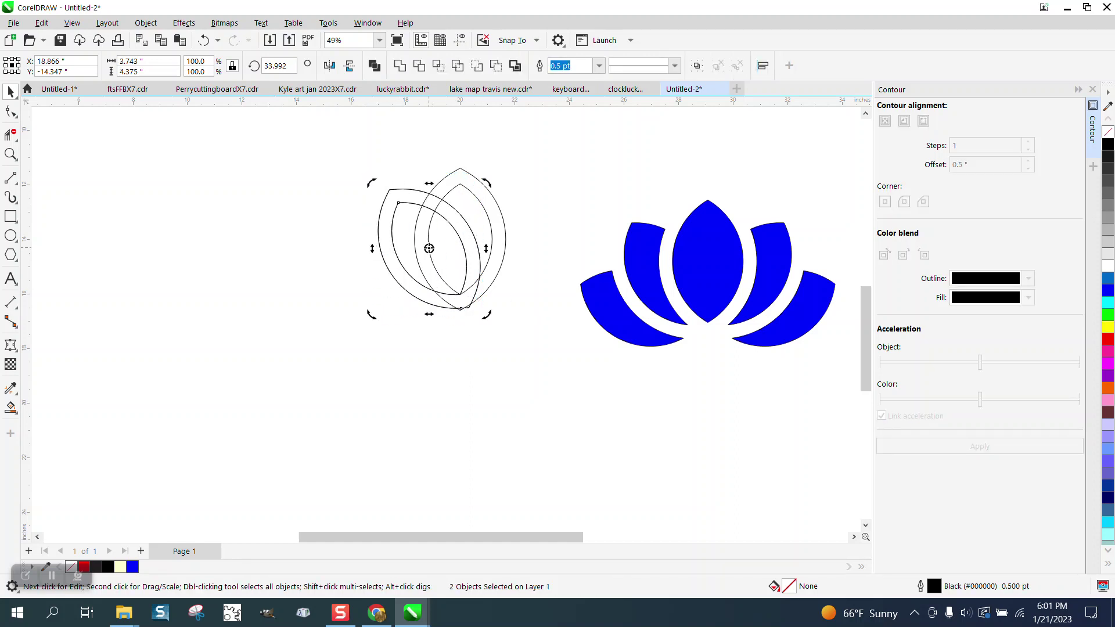
pyautogui.moveTo(430, 249); pyautogui.dragTo(459, 294)
pyautogui.moveTo(489, 184); pyautogui.dragTo(446, 185)
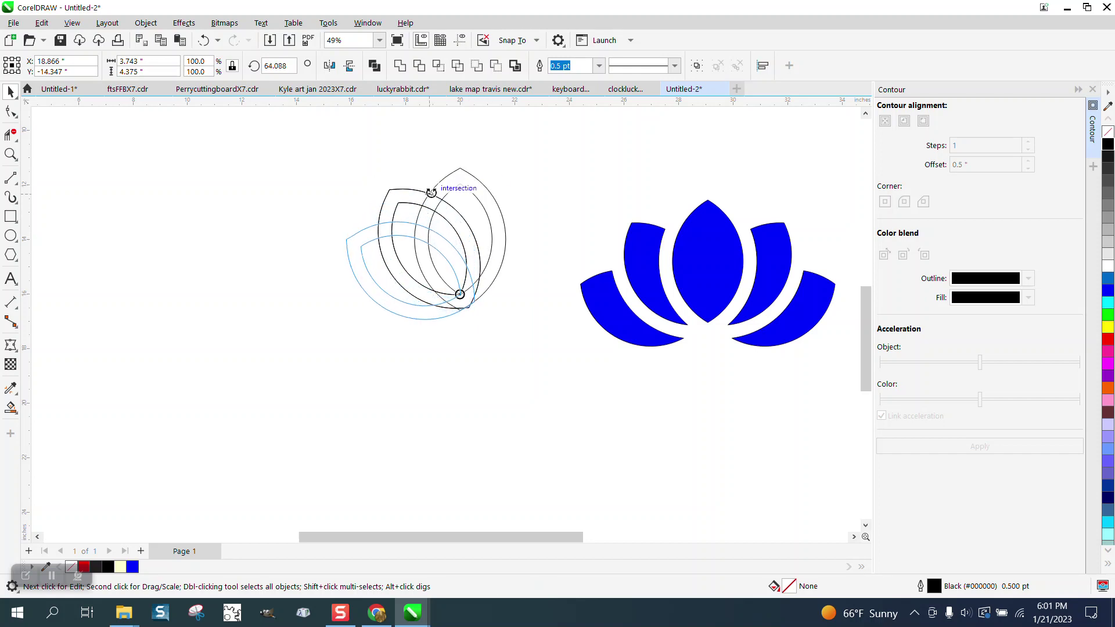
pyautogui.moveTo(430, 193); pyautogui.dragTo(430, 193)
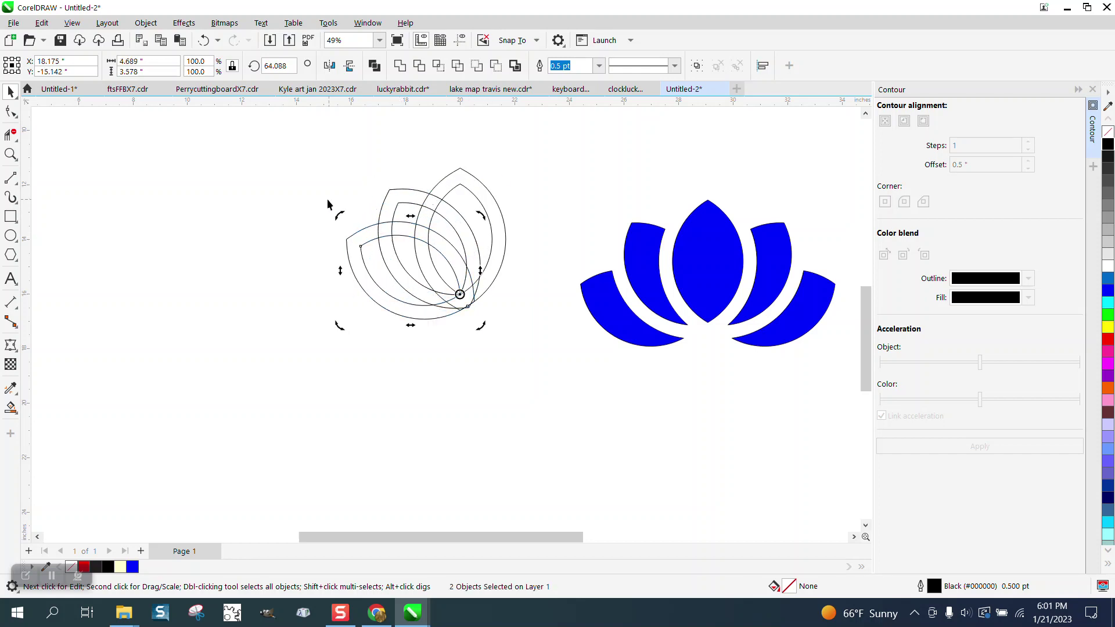
pyautogui.click(10, 154)
# - Trim the arcs crossing the right petal and overlapping between petals using Virtual Segment Delete
pyautogui.moveTo(323, 155); pyautogui.dragTo(588, 371)
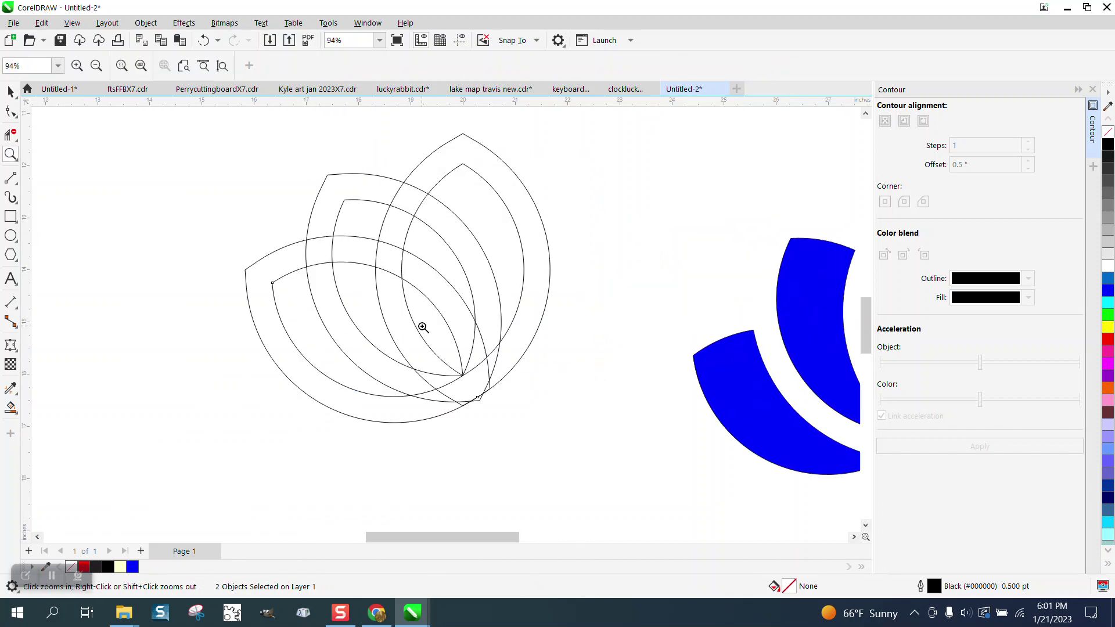
pyautogui.click(11, 135)
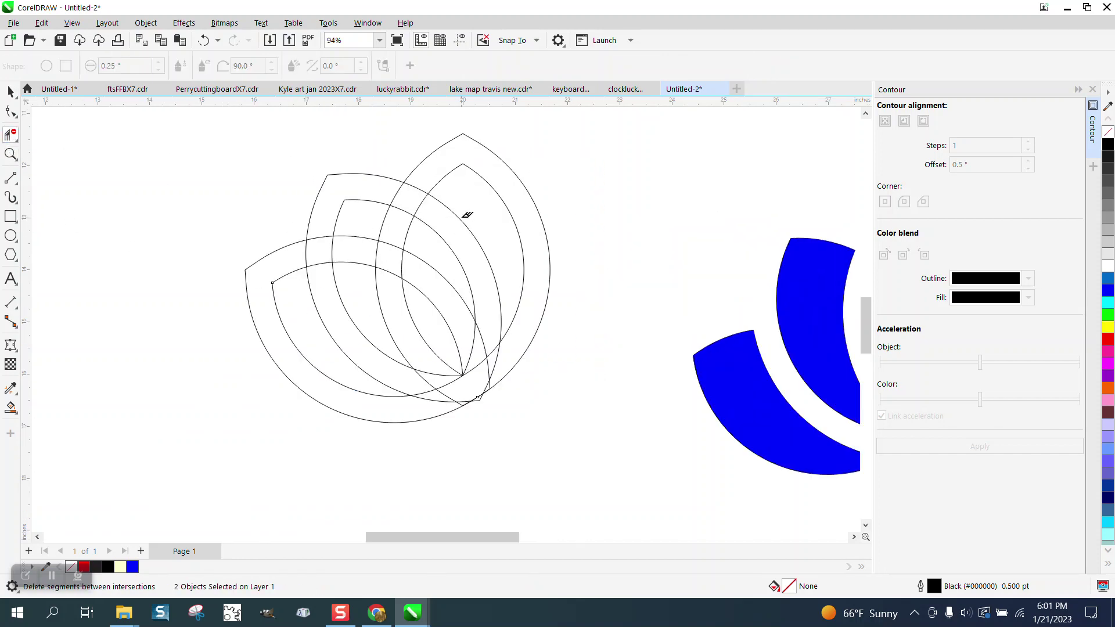
pyautogui.moveTo(452, 259)
pyautogui.mouseDown()
pyautogui.moveTo(441, 313)
pyautogui.moveTo(458, 333)
pyautogui.moveTo(482, 327)
pyautogui.mouseUp()
pyautogui.moveTo(373, 224); pyautogui.dragTo(370, 272)
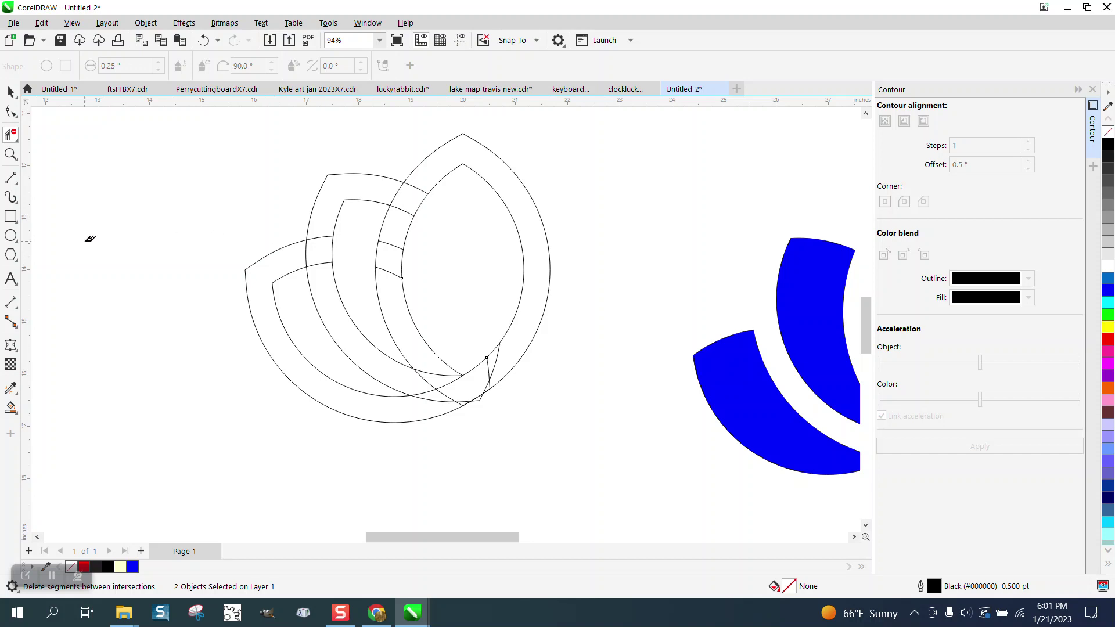
pyautogui.click(11, 92)
# - Smart-fill the centre and two left petal regions with solid blue
pyautogui.click(10, 407)
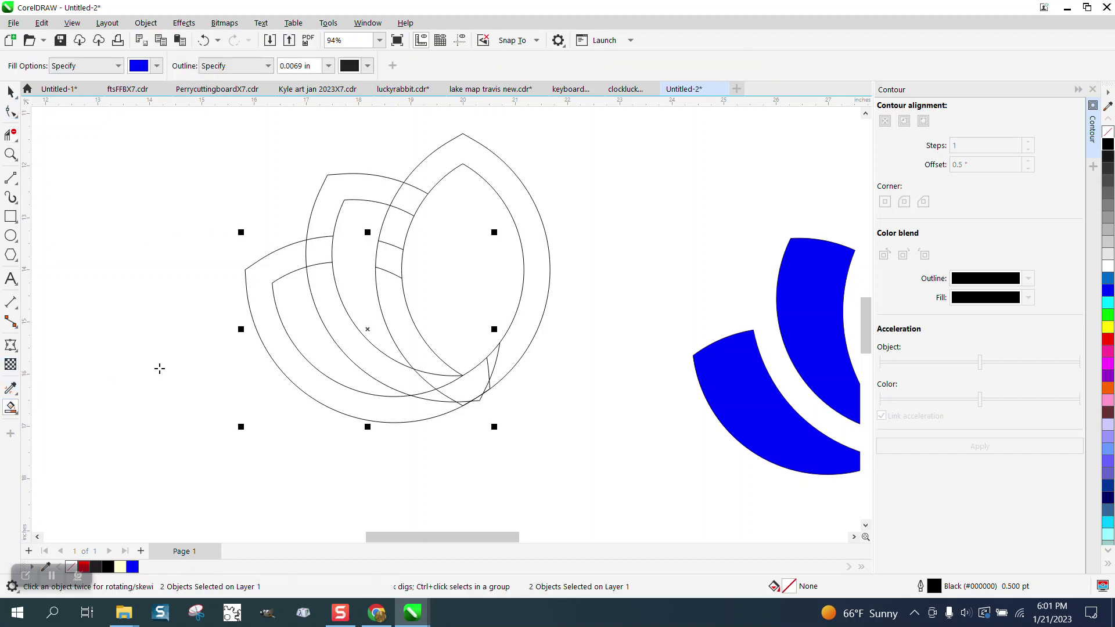
pyautogui.click(302, 342)
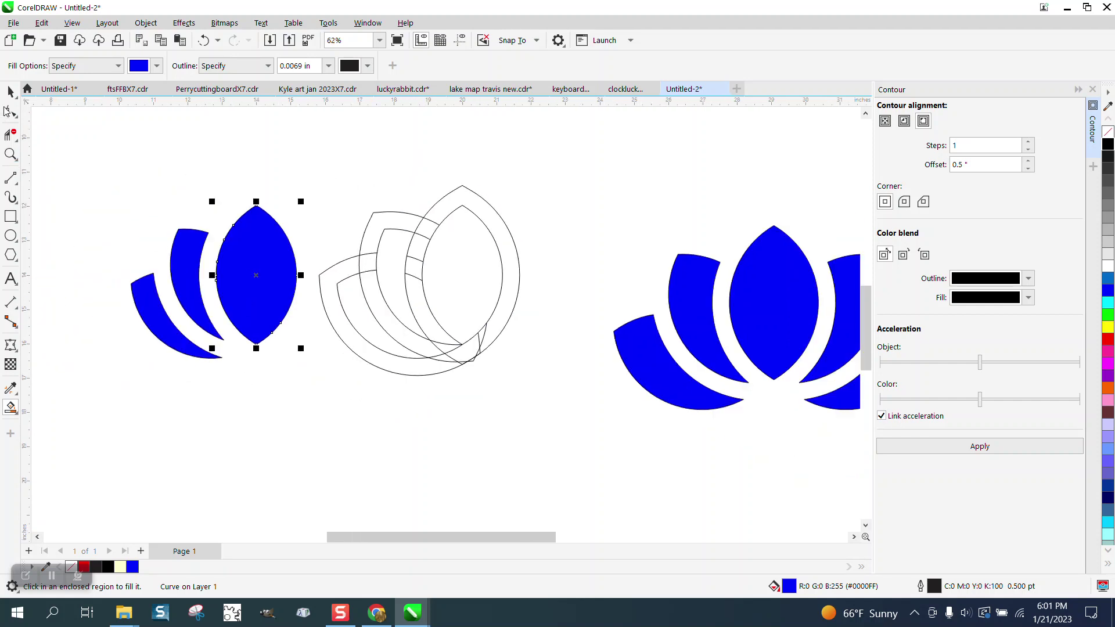
pyautogui.press('space')
# - Delete the leftover outline shapes, leaving the three blue petals selected
pyautogui.moveTo(306, 179); pyautogui.dragTo(557, 390)
pyautogui.press('Delete')
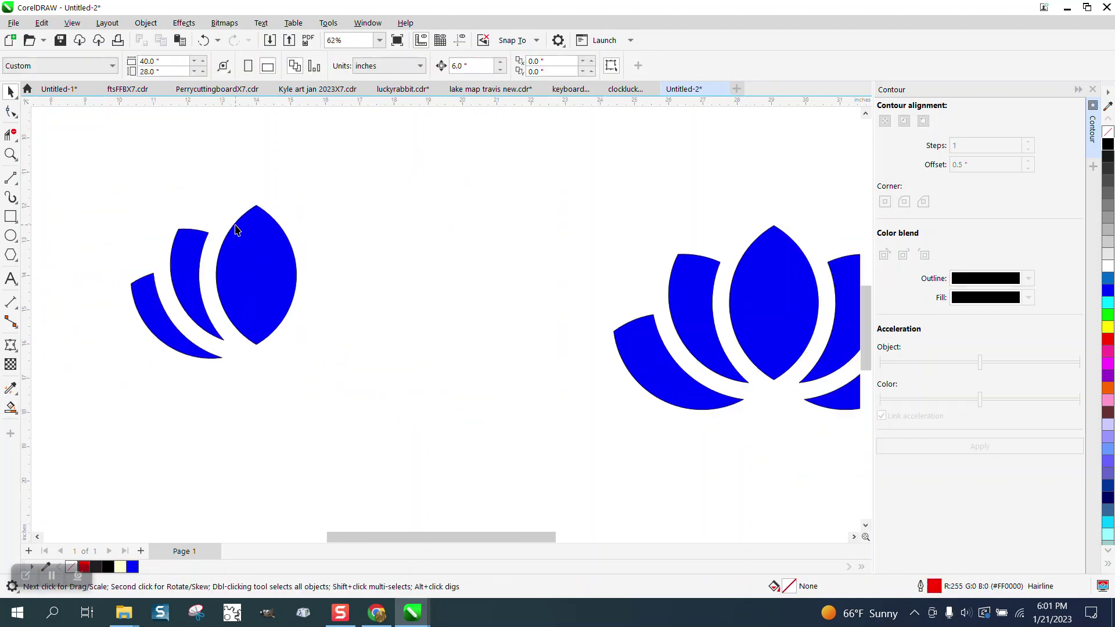
pyautogui.moveTo(123, 170); pyautogui.dragTo(316, 374)
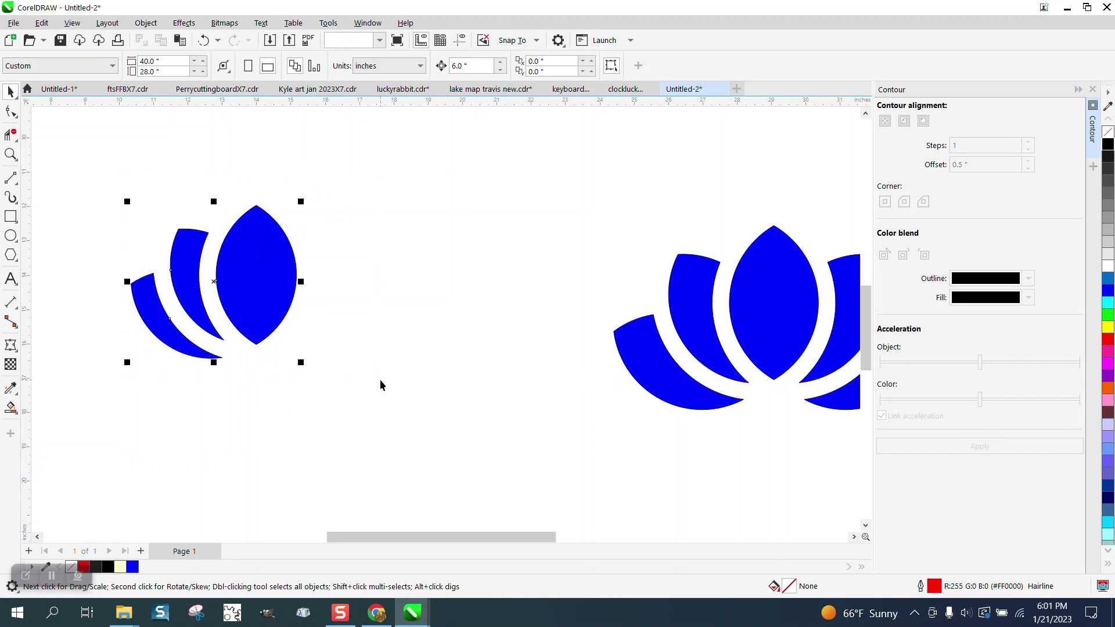
# - Make the petals unfilled black outlines and slide a mirrored copy onto the centre petal
pyautogui.rightClick(1108, 144)
pyautogui.click(1107, 132)
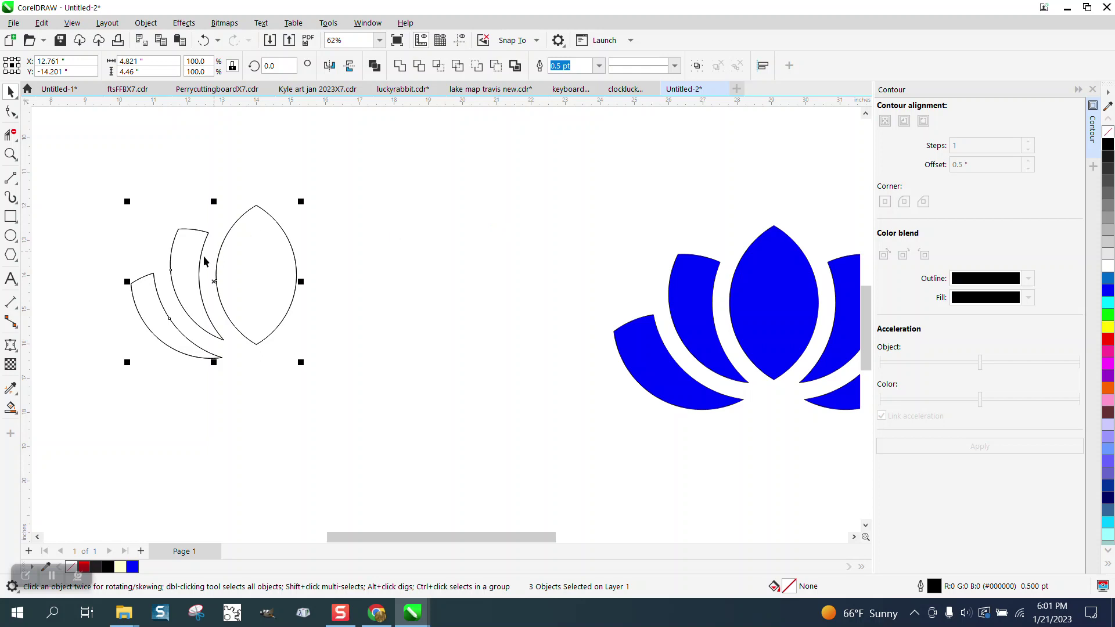
pyautogui.moveTo(127, 282); pyautogui.dragTo(316, 281)
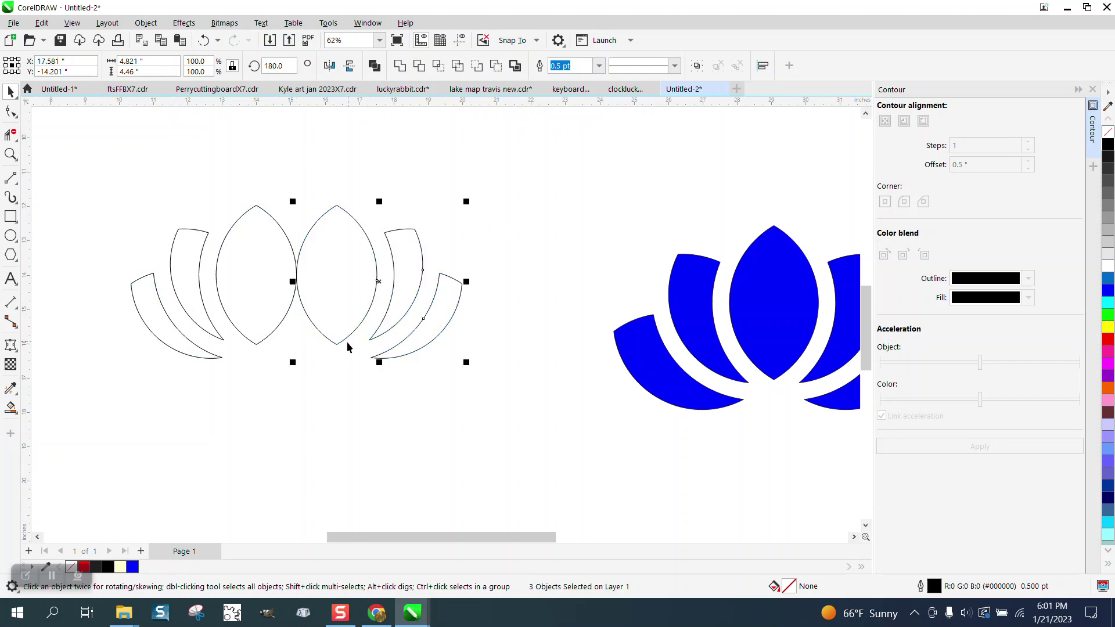
pyautogui.moveTo(336, 343); pyautogui.dragTo(256, 346)
# - Smart-fill the left outer, left inner, centre, right inner and right outer petals blue
pyautogui.click(10, 407)
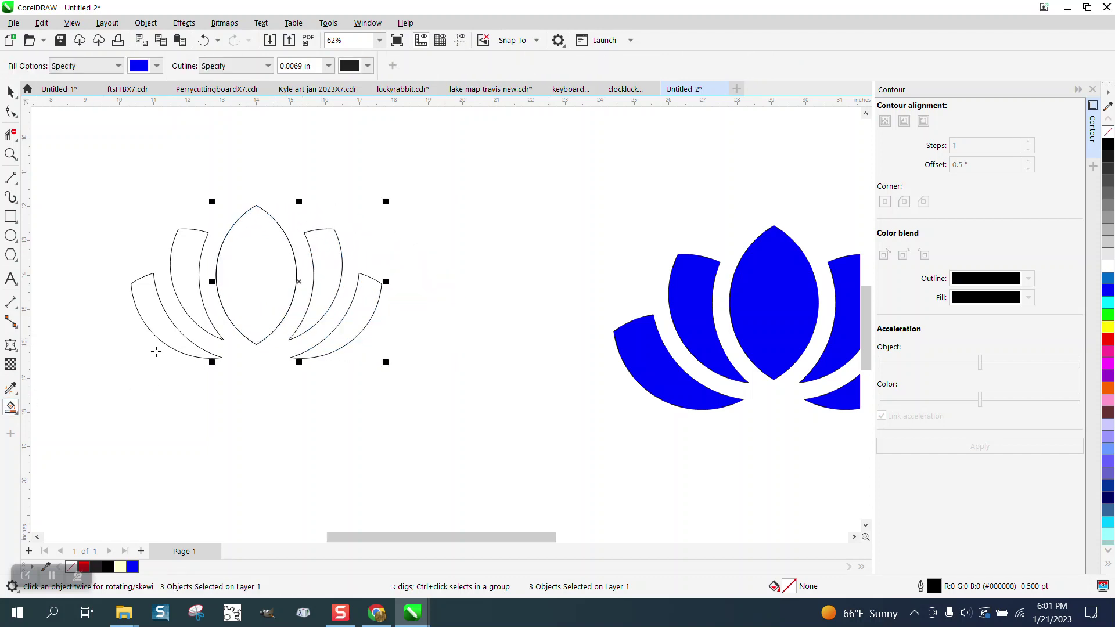
pyautogui.click(165, 342)
pyautogui.click(193, 295)
pyautogui.click(256, 278)
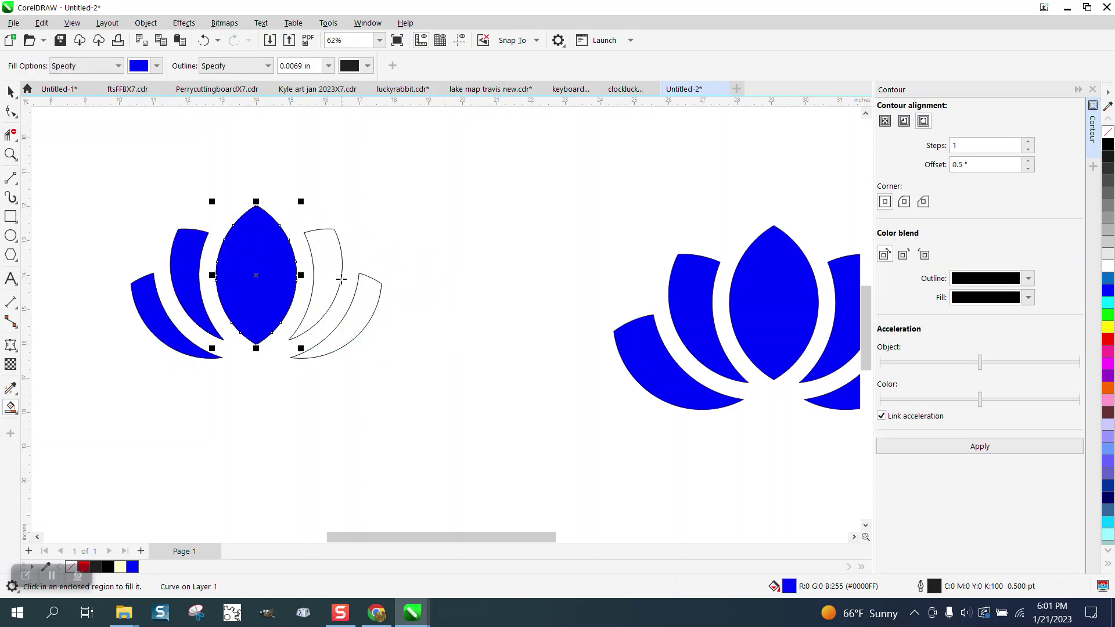
pyautogui.click(341, 274)
pyautogui.click(371, 301)
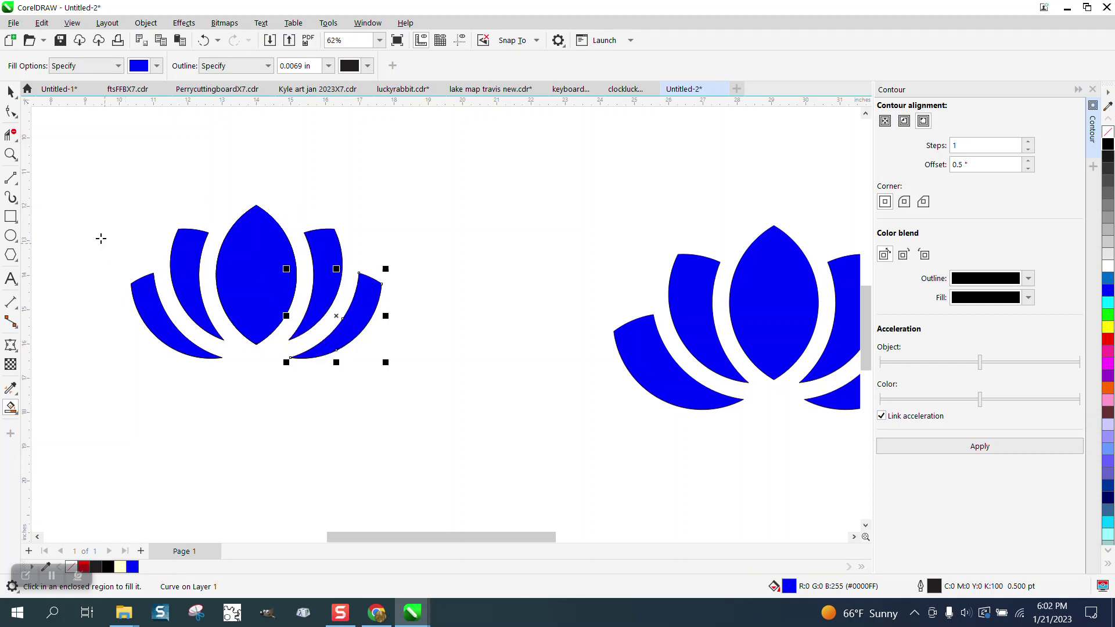
# - Zoom in closely on the new lotus to check the fill
pyautogui.click(10, 155)
pyautogui.moveTo(142, 193); pyautogui.dragTo(406, 387)
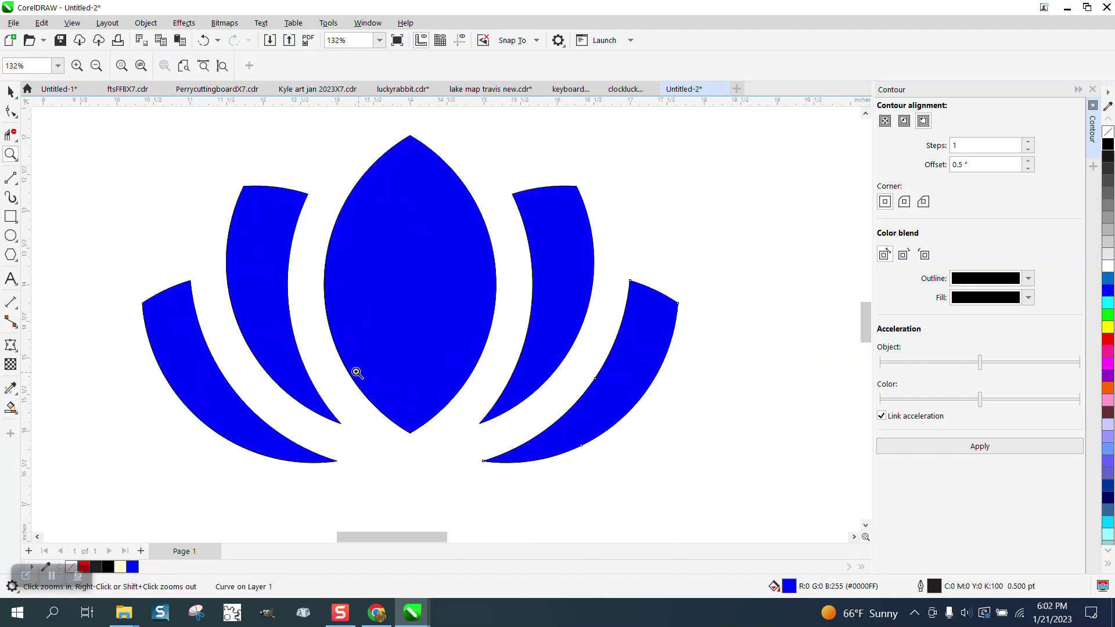
pyautogui.scroll(-6, 356, 372)
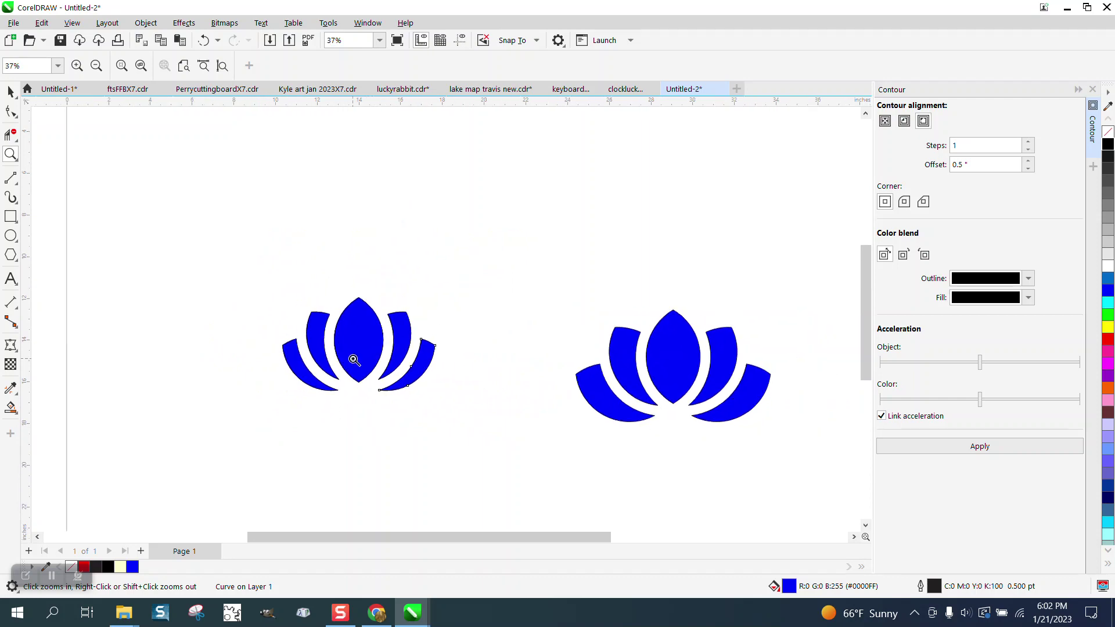
pyautogui.moveTo(582, 319); pyautogui.dragTo(758, 405)
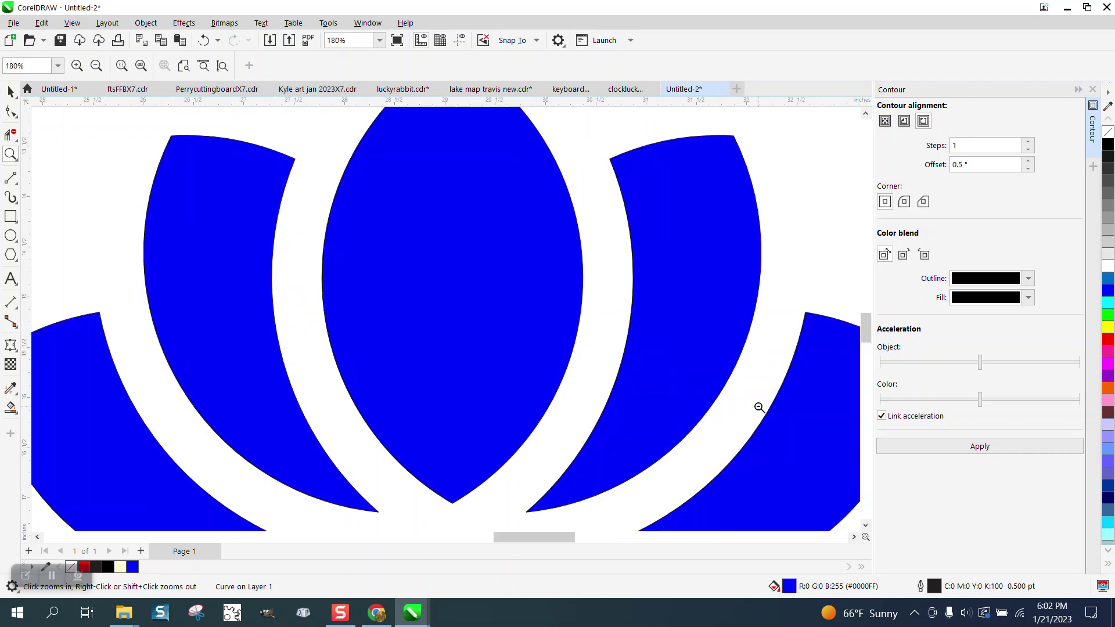